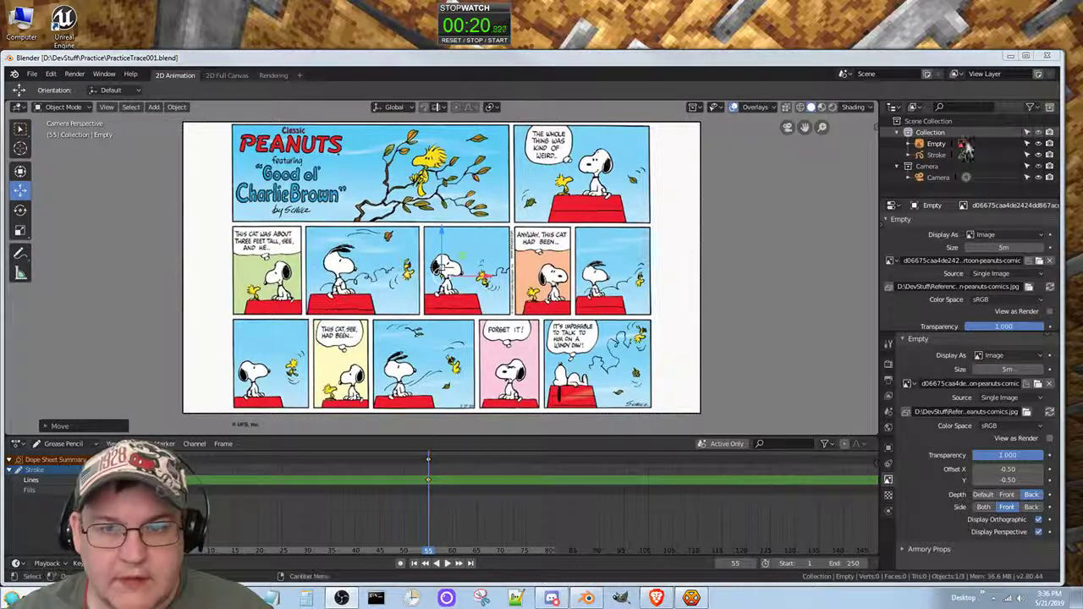
# Step: Make the Stroke grease pencil object active and switch it to Draw mode
pyautogui.click(949, 155)
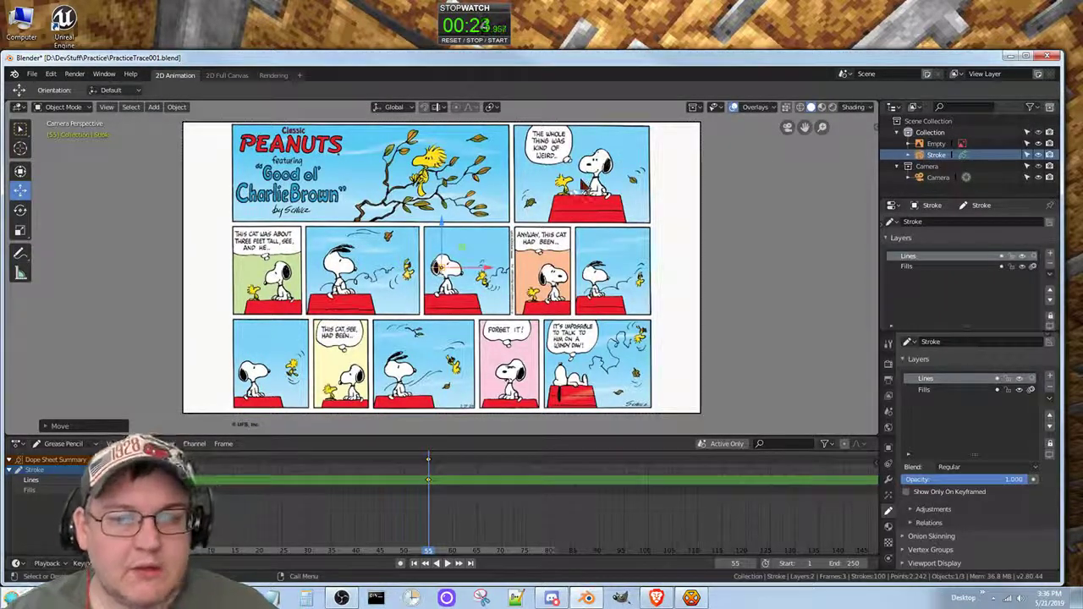
pyautogui.click(63, 107)
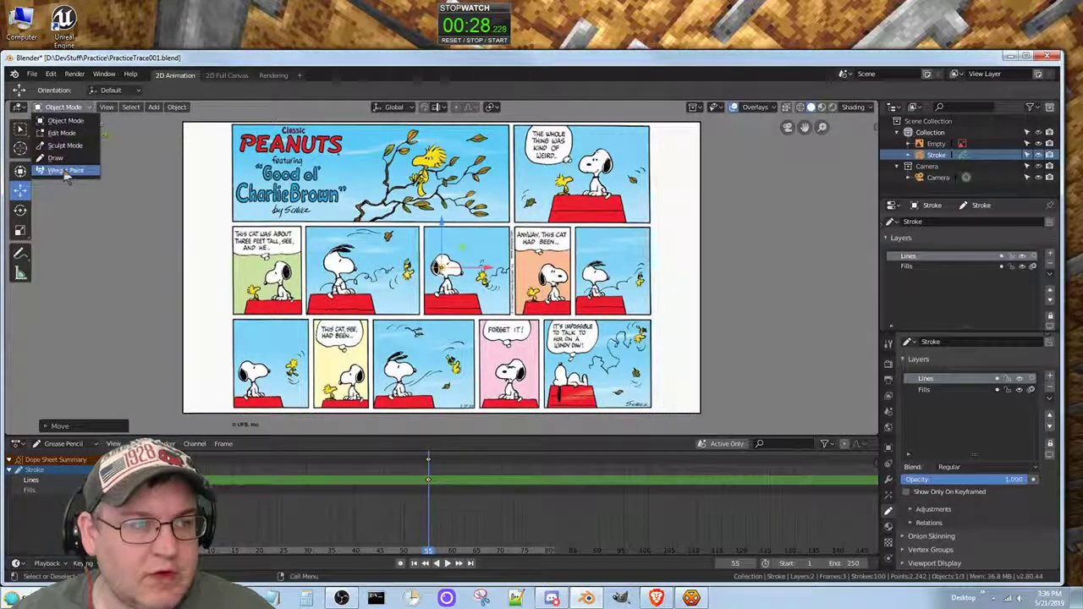
pyautogui.click(55, 158)
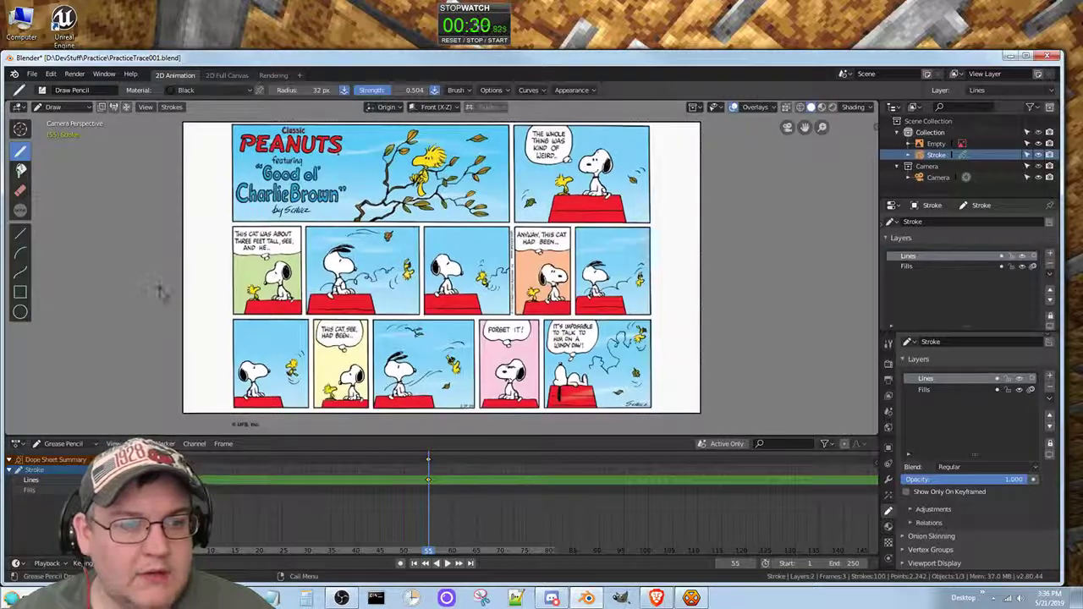
pyautogui.press('KP_0')
pyautogui.scroll(2, 160, 296)
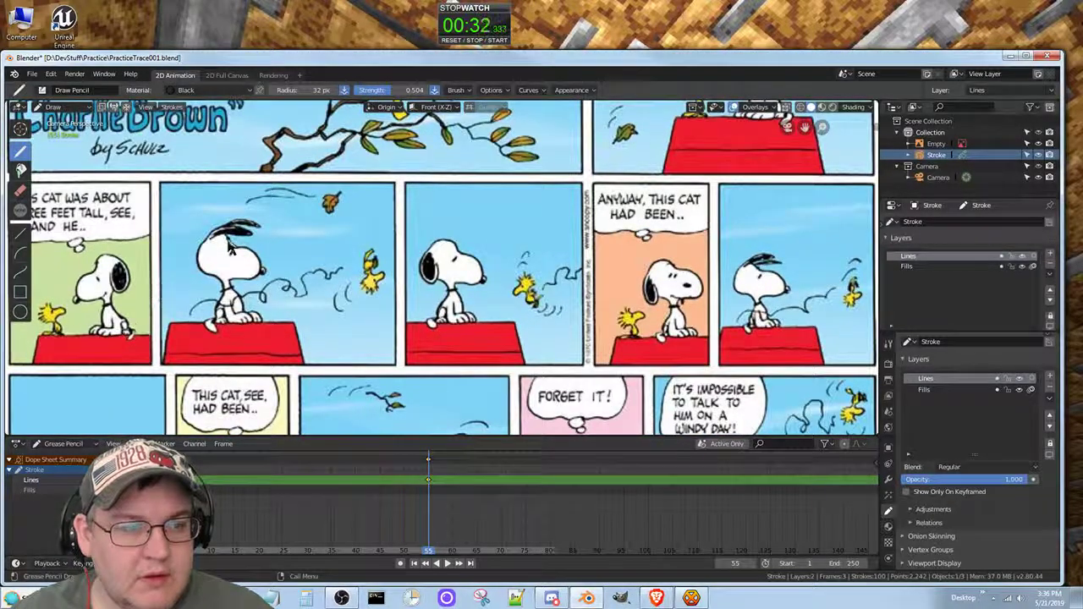
pyautogui.scroll(-5, 321, 203)
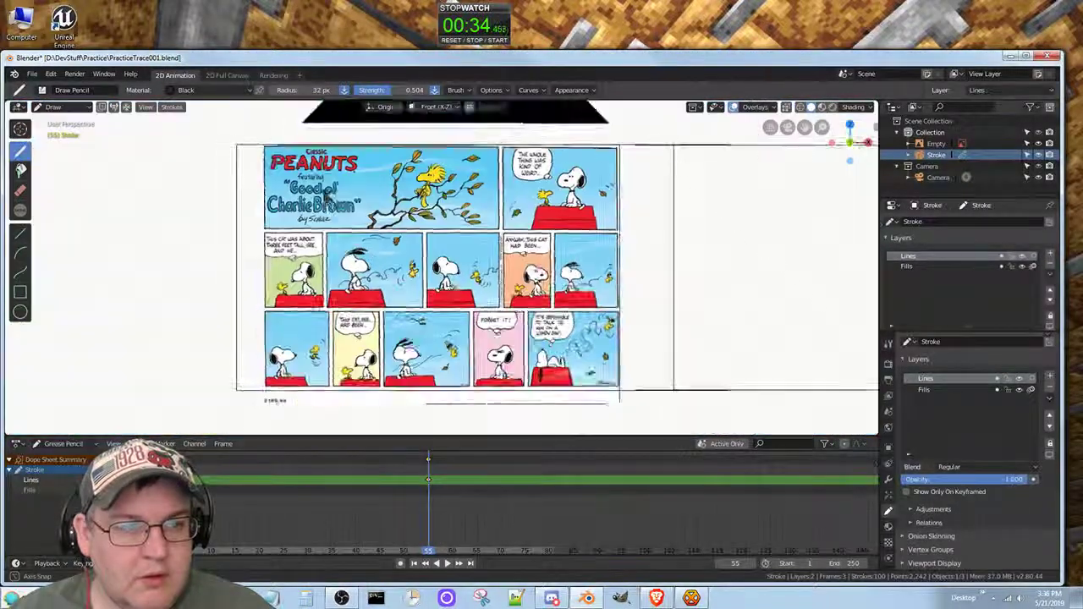
pyautogui.moveTo(325, 207); pyautogui.dragTo(337, 241, button='middle')
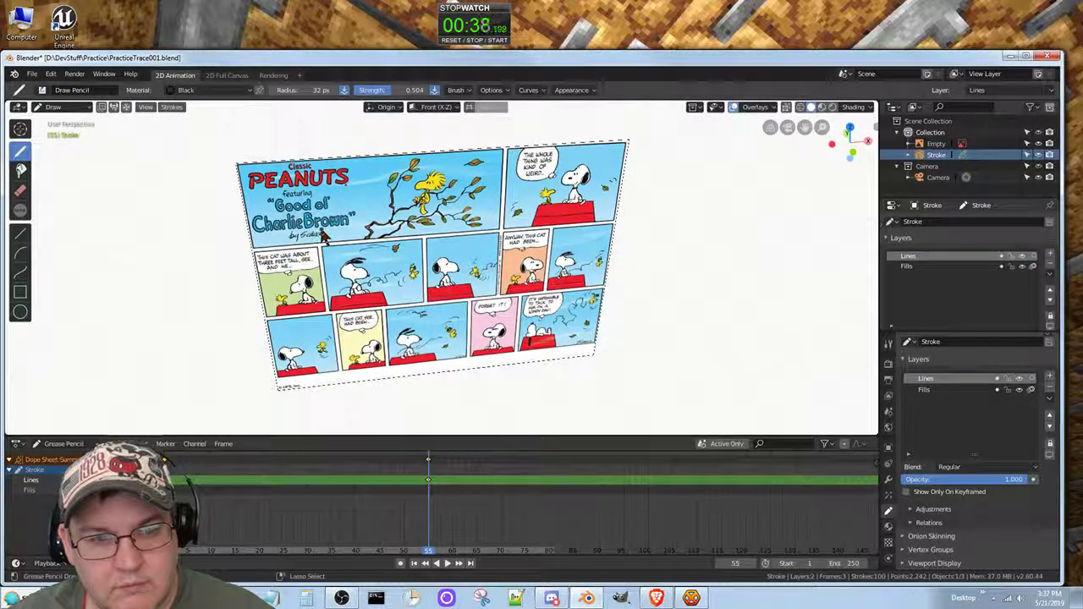
# Step: Return to Object Mode and select the comic strip reference image
pyautogui.hotkey('ctrl', 'Tab')
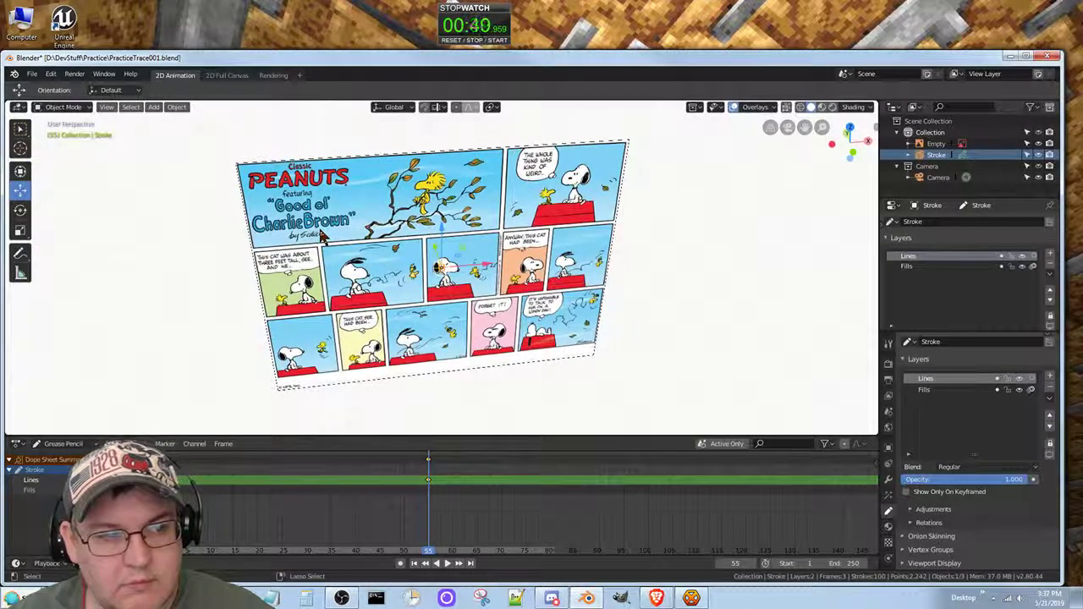
pyautogui.click(322, 237)
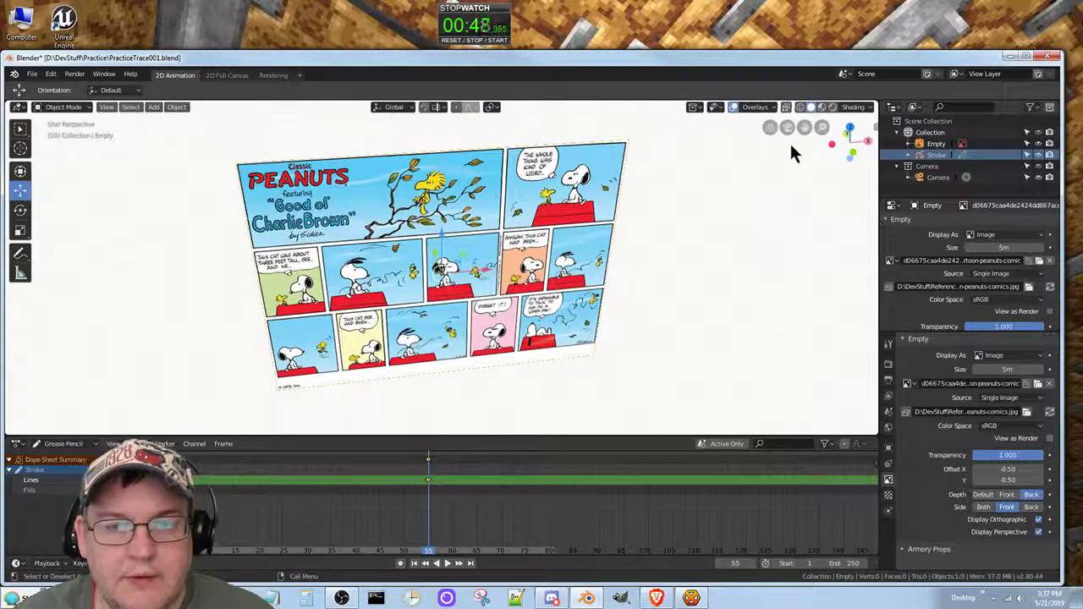
pyautogui.scroll(6, 787, 135)
pyautogui.scroll(-6, 786, 136)
pyautogui.scroll(6, 787, 135)
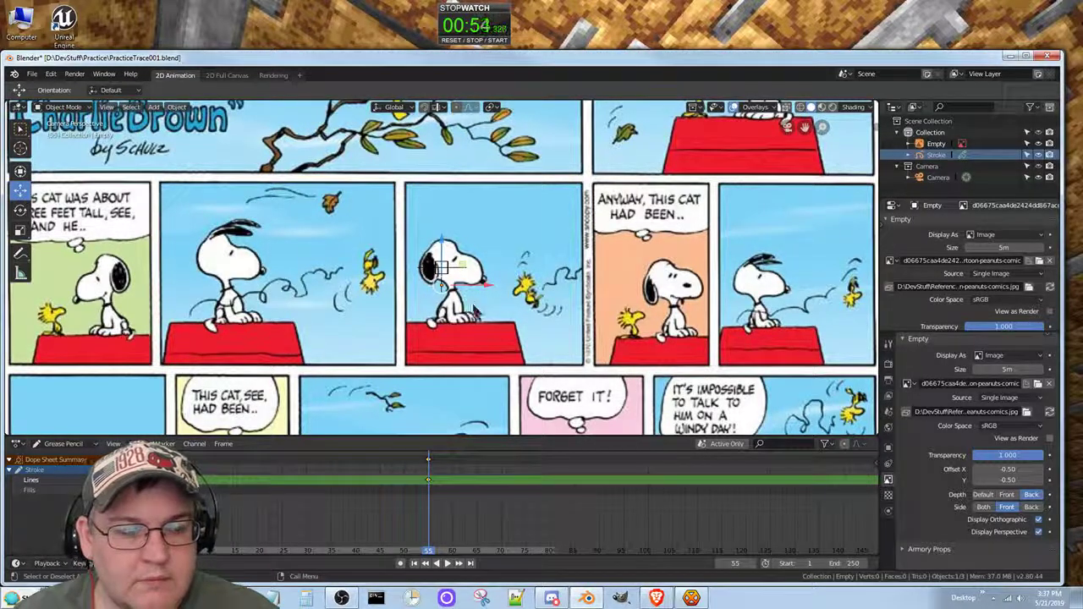
pyautogui.moveTo(482, 329)
pyautogui.keyDown('shift'); pyautogui.mouseDown(button='middle')
pyautogui.moveTo(501, 171)
pyautogui.moveTo(506, 217)
pyautogui.moveTo(588, 352)
pyautogui.moveTo(635, 394)
pyautogui.moveTo(327, 401)
pyautogui.moveTo(457, 375)
pyautogui.moveTo(484, 341)
pyautogui.mouseUp(button='middle'); pyautogui.keyUp('shift')
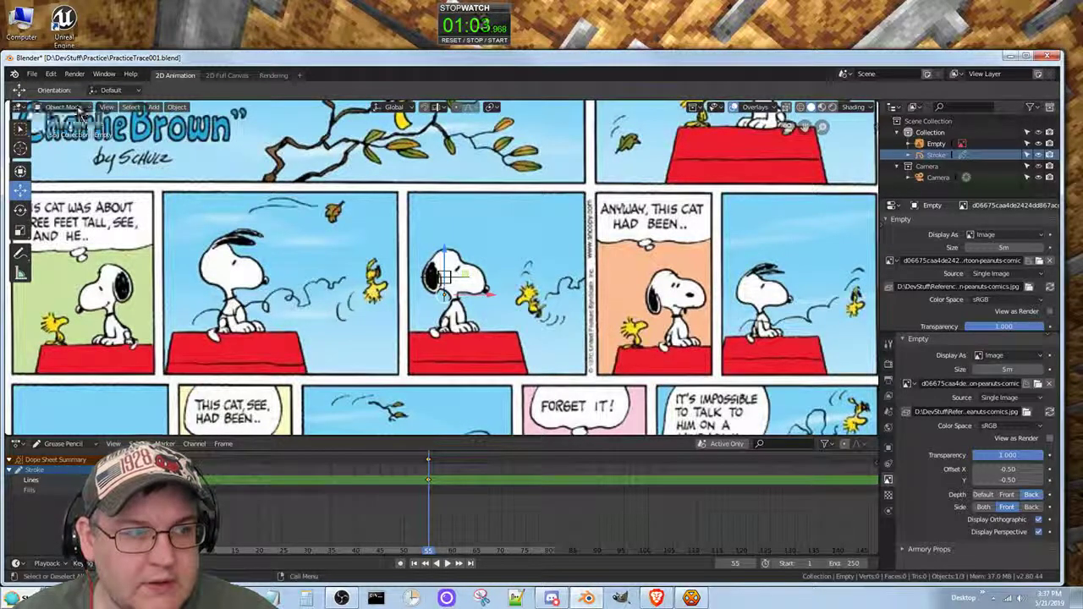
# Step: Select the Stroke object again and put it back in Draw mode
pyautogui.click(935, 154)
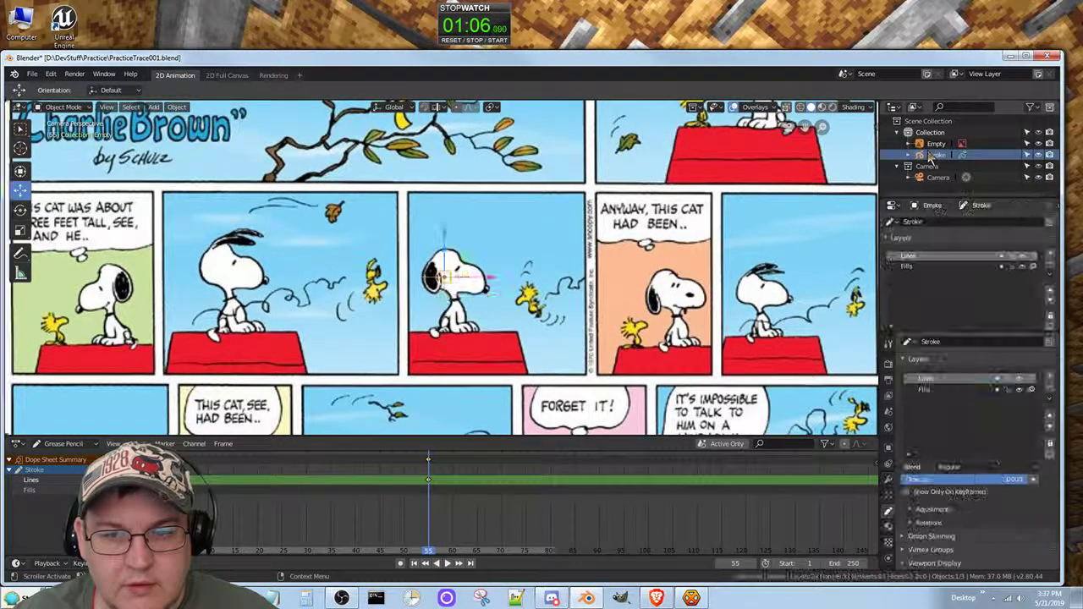
pyautogui.click(63, 106)
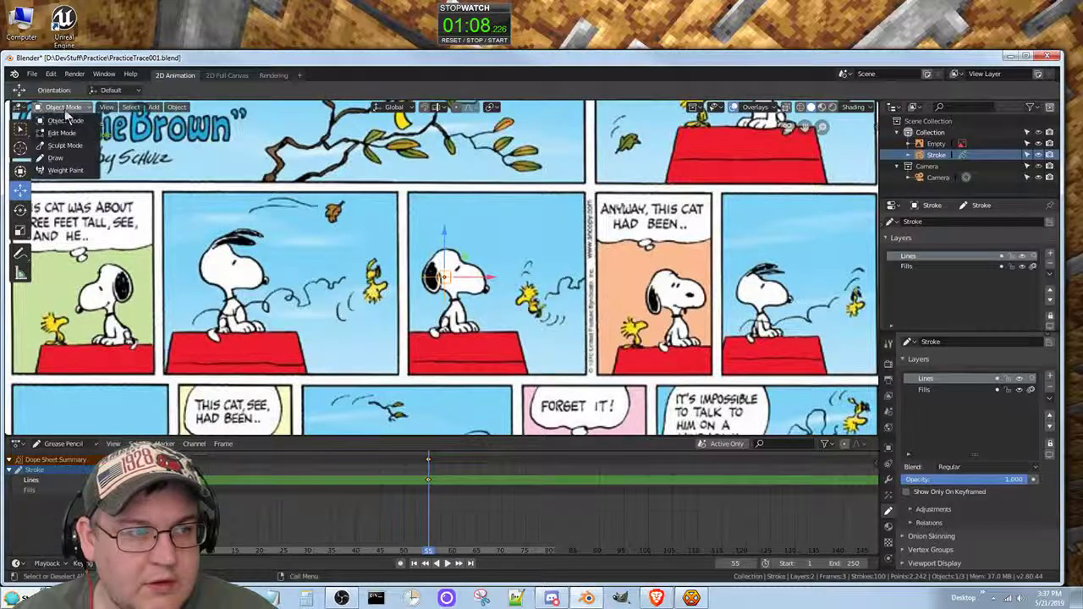
pyautogui.click(63, 158)
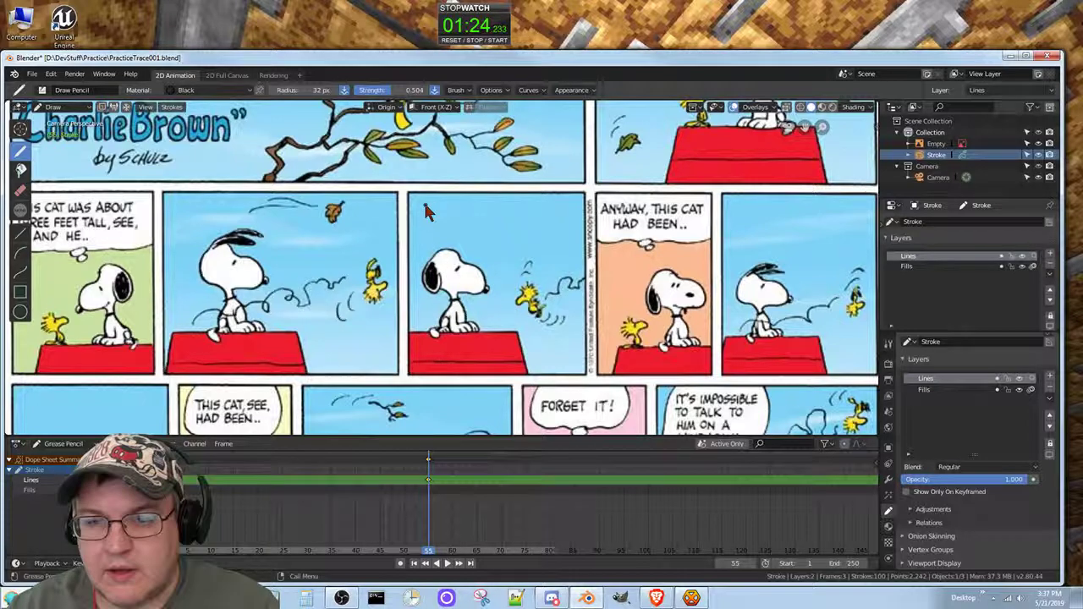
# Step: Try a Lines layer opacity of 0.194, and restore the opacity to 1.000
pyautogui.click(935, 145)
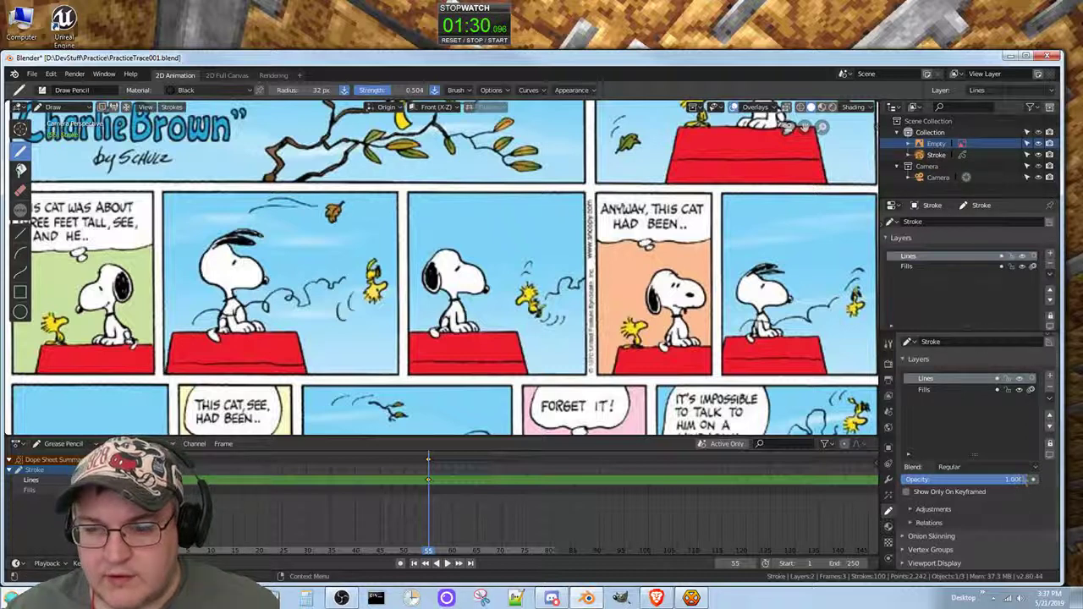
pyautogui.moveTo(1014, 478); pyautogui.dragTo(933, 481)
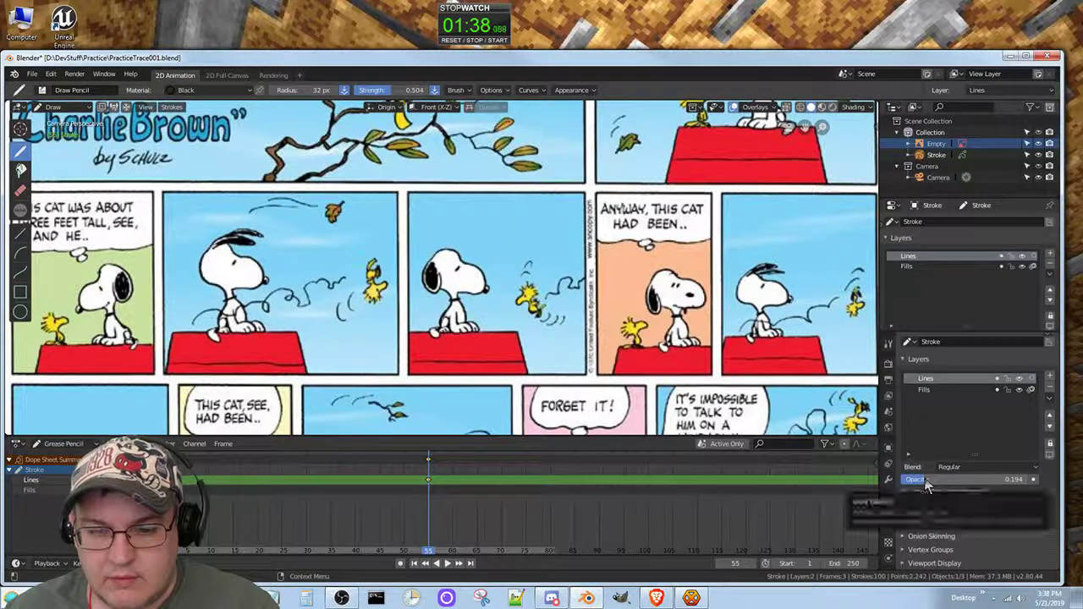
pyautogui.moveTo(927, 481); pyautogui.dragTo(1032, 480)
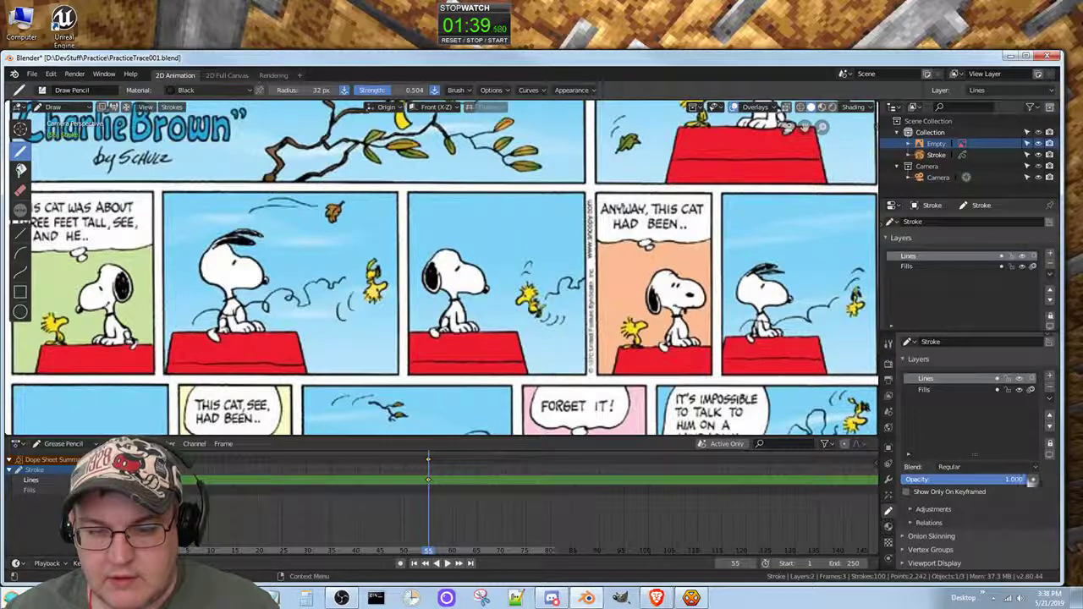
# Step: Return to Object Mode, select the Empty holding the reference image and set its transparency to 0.221
pyautogui.click(935, 144)
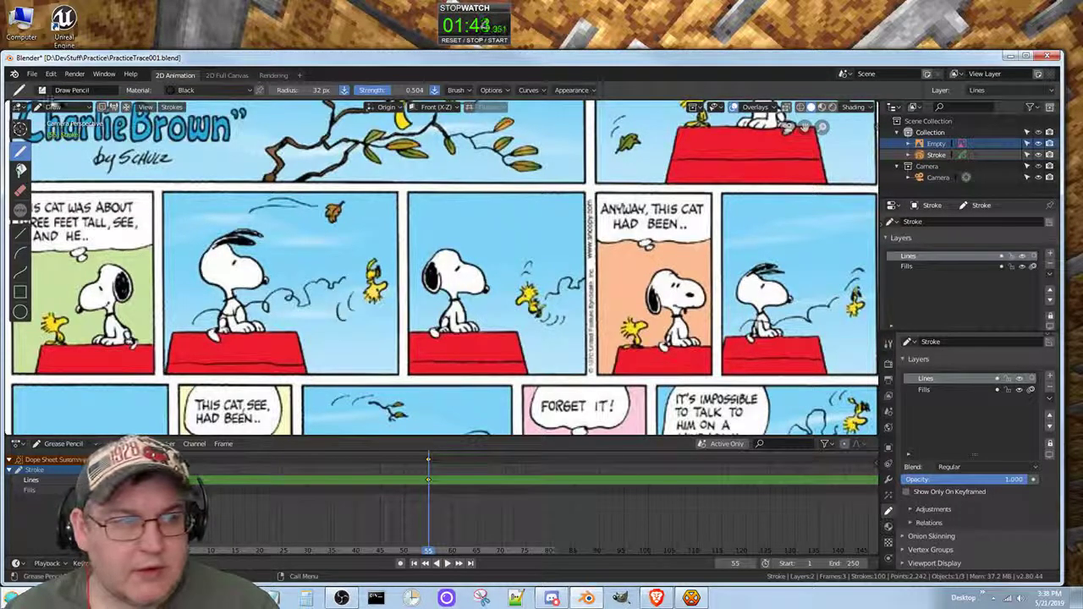
pyautogui.click(52, 107)
pyautogui.click(61, 127)
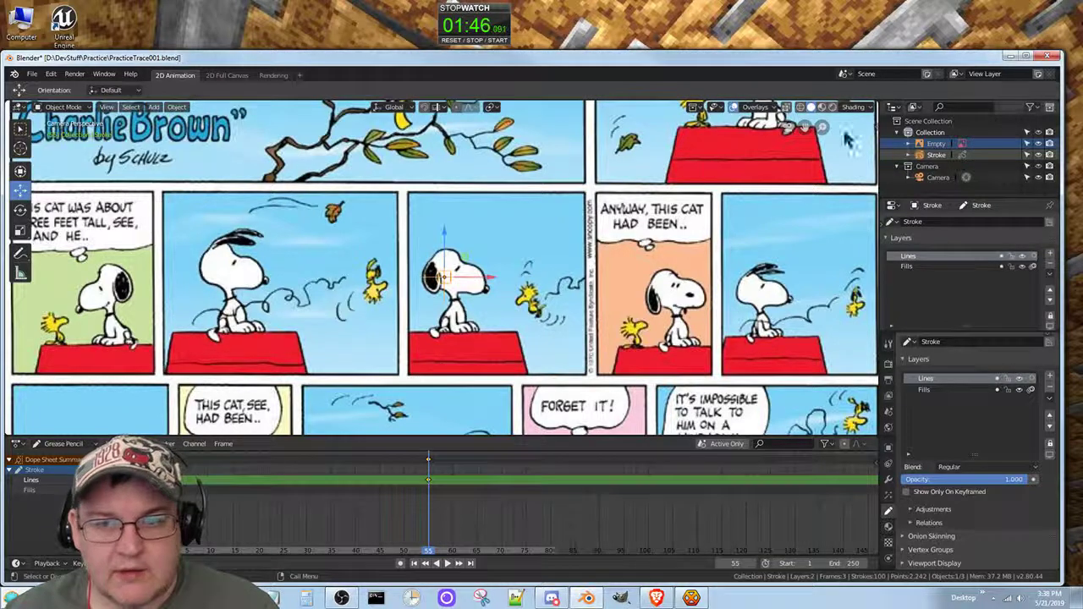
pyautogui.click(934, 146)
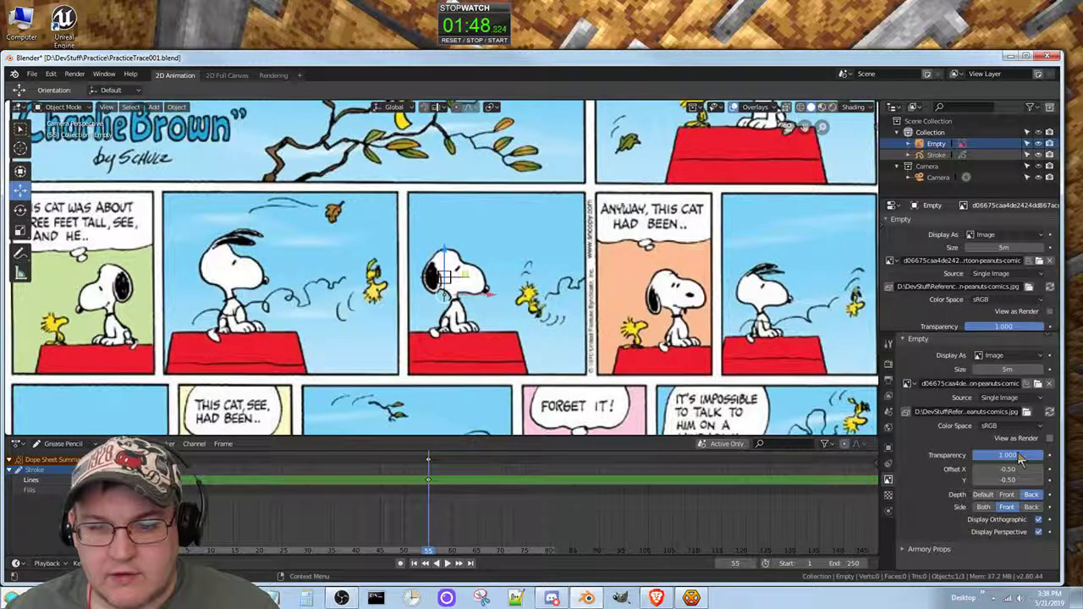
pyautogui.moveTo(1039, 333); pyautogui.dragTo(988, 332)
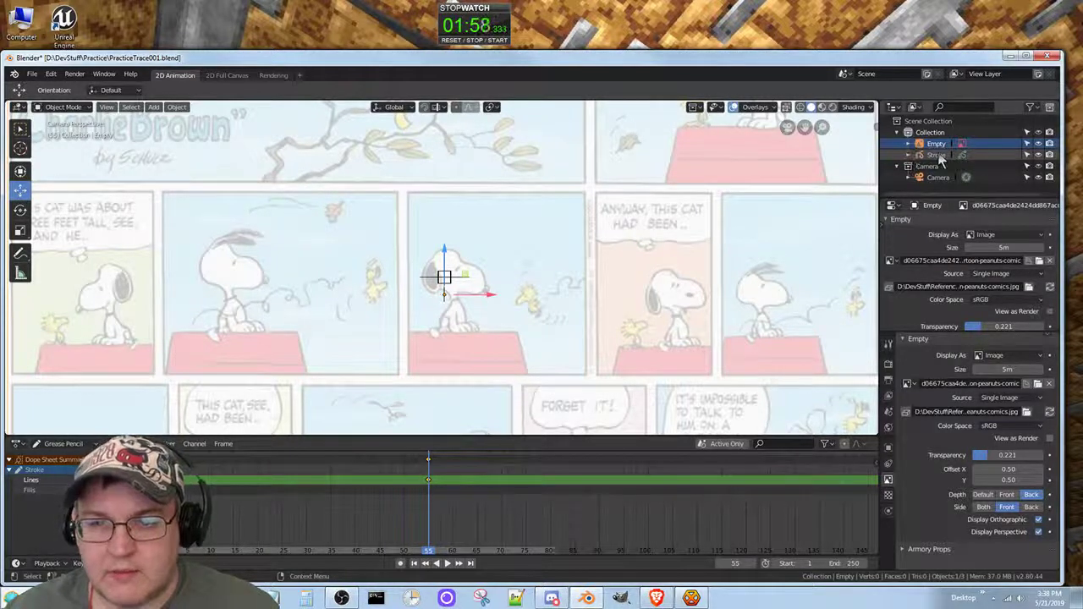
# Step: In Draw mode on the Stroke object, trace Snoopy's head, body, feet, ear and nose in the second row's middle panel
pyautogui.click(963, 159)
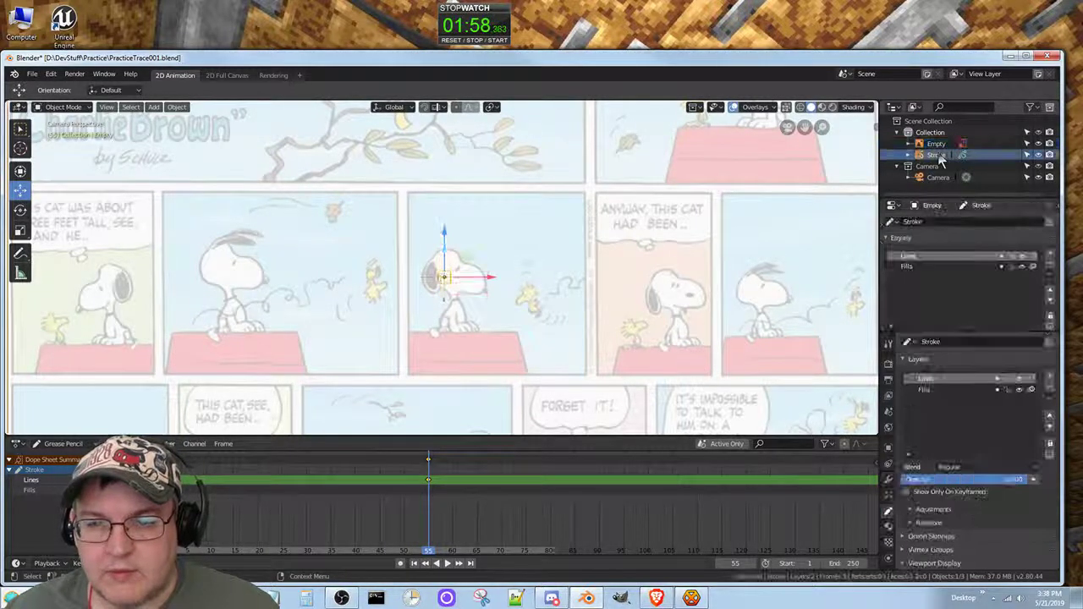
pyautogui.click(63, 106)
pyautogui.click(64, 161)
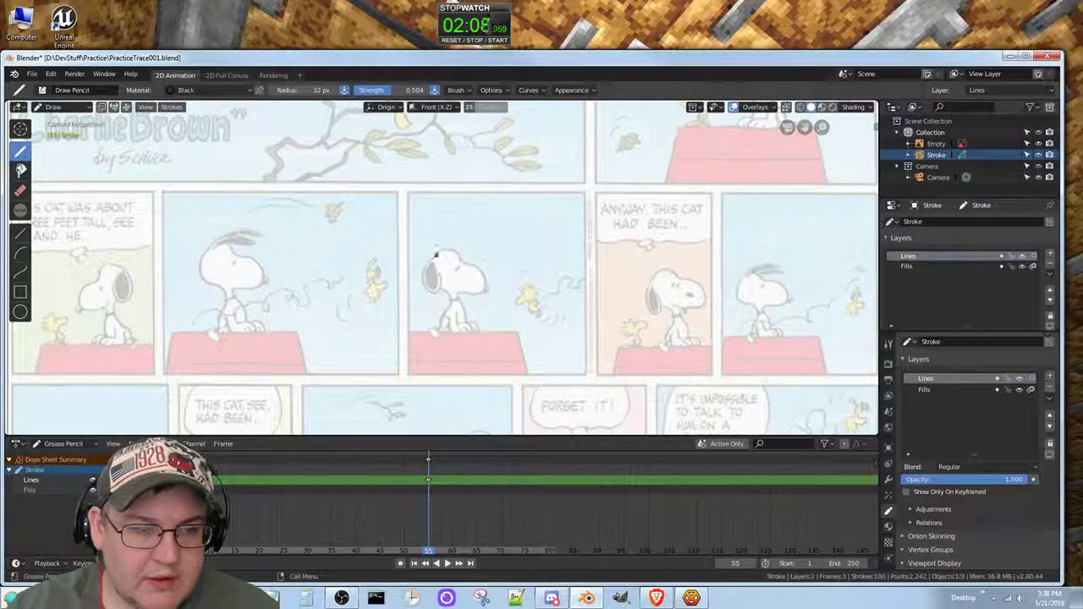
pyautogui.moveTo(436, 255); pyautogui.dragTo(443, 248)
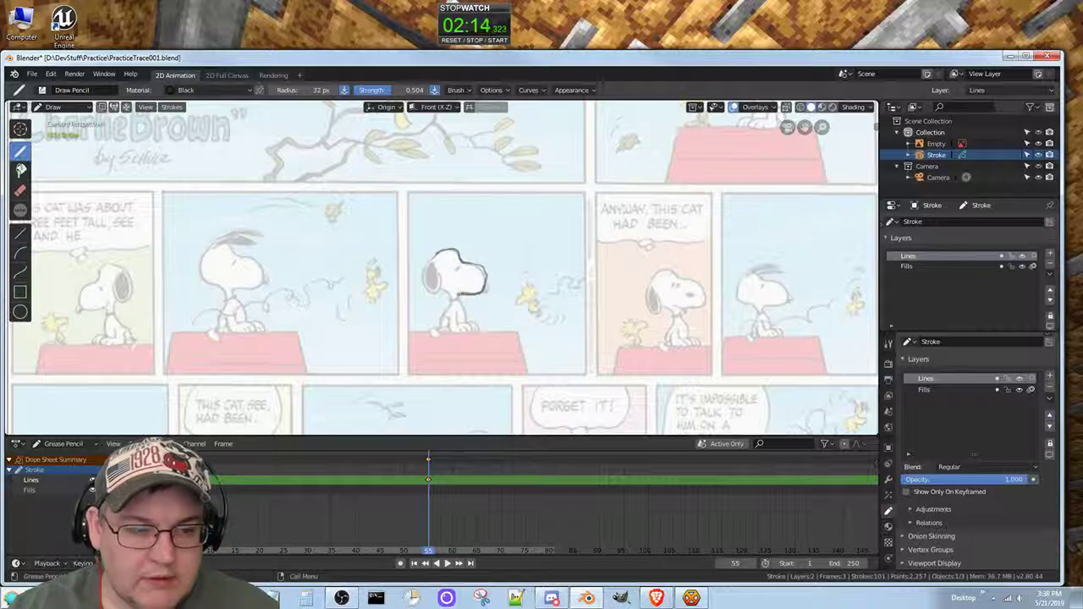
pyautogui.moveTo(459, 292); pyautogui.dragTo(465, 323)
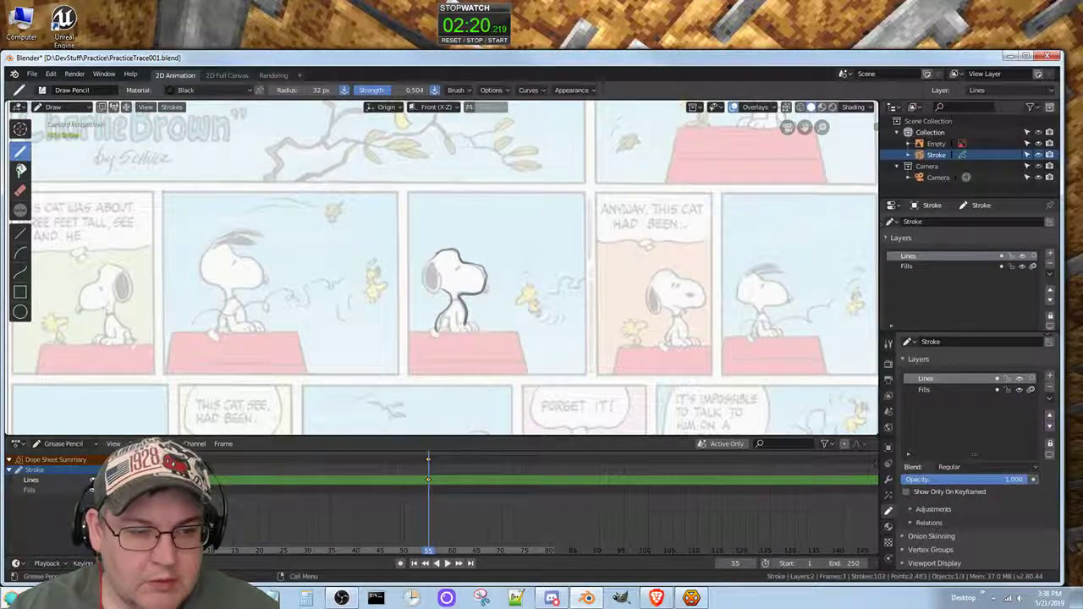
pyautogui.moveTo(444, 328)
pyautogui.mouseDown()
pyautogui.moveTo(446, 315)
pyautogui.moveTo(456, 335)
pyautogui.moveTo(480, 321)
pyautogui.moveTo(462, 315)
pyautogui.mouseUp()
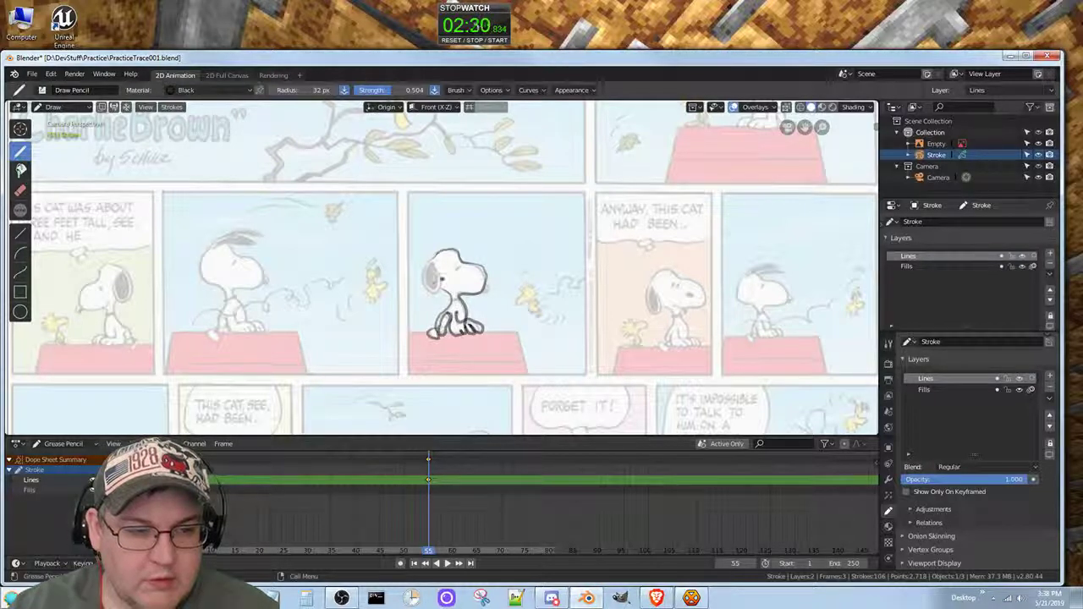
pyautogui.moveTo(437, 256)
pyautogui.mouseDown()
pyautogui.moveTo(449, 249)
pyautogui.moveTo(441, 293)
pyautogui.moveTo(438, 269)
pyautogui.moveTo(491, 288)
pyautogui.mouseUp()
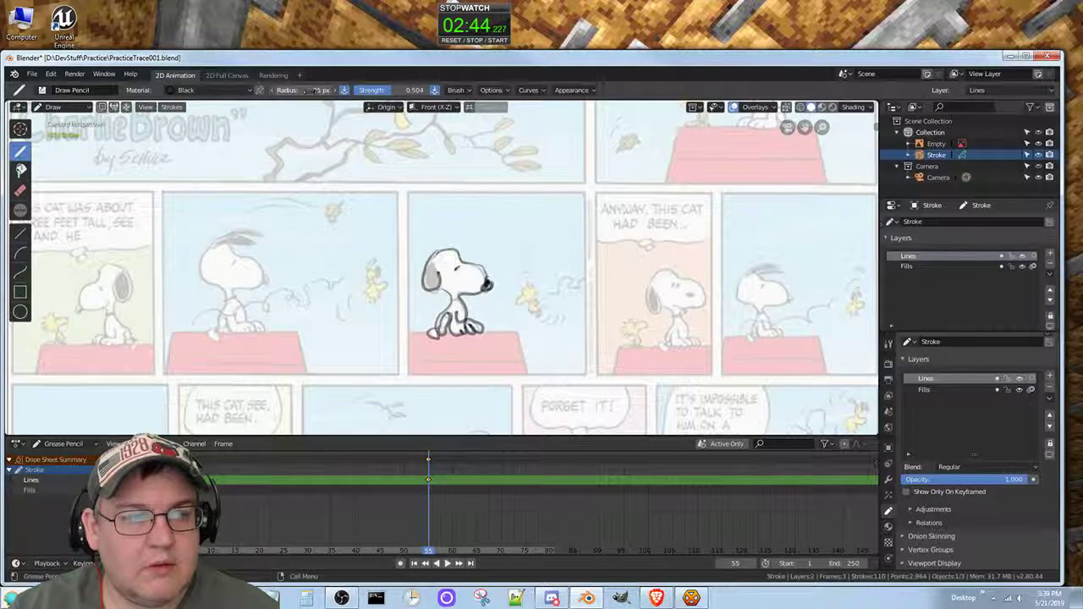
# Step: Set the brush radius to 20 px and trace Snoopy in the last panel of the second row
pyautogui.moveTo(310, 90); pyautogui.dragTo(311, 91)
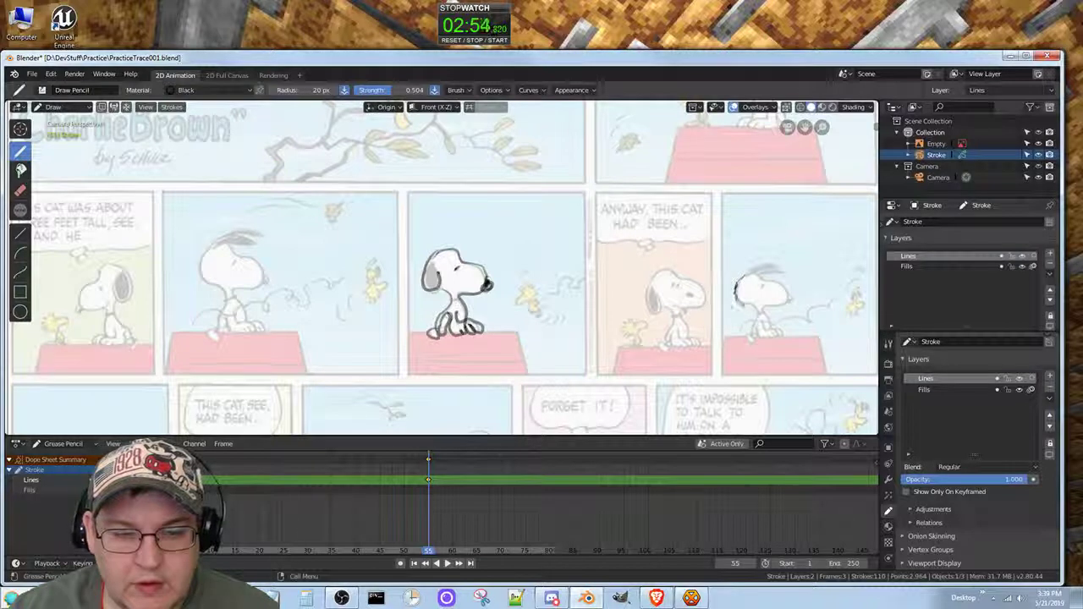
pyautogui.moveTo(740, 301); pyautogui.dragTo(750, 339)
pyautogui.moveTo(748, 337); pyautogui.dragTo(751, 346)
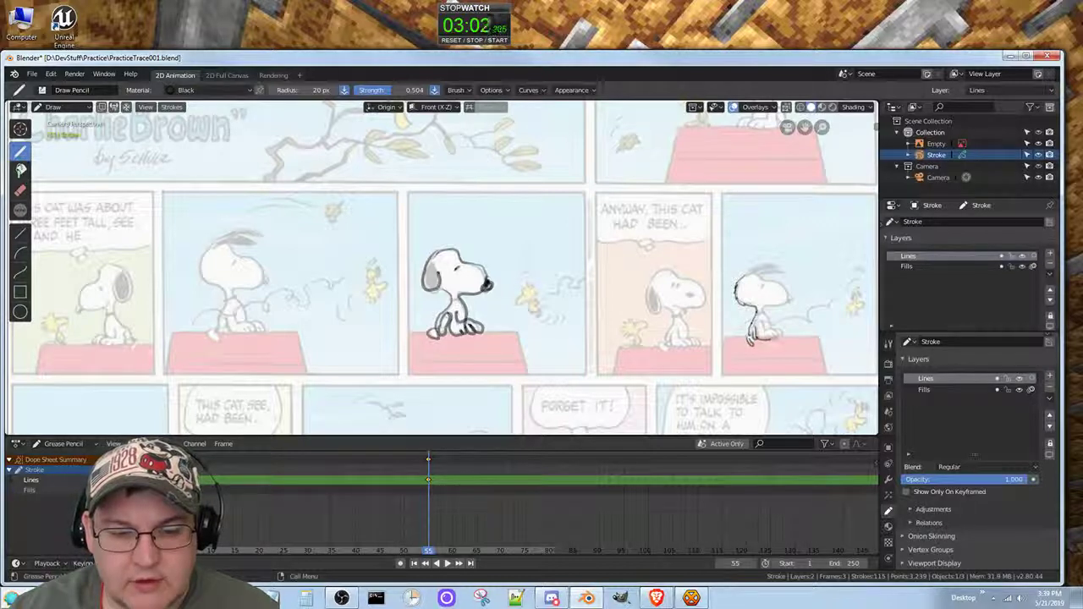
pyautogui.moveTo(768, 340)
pyautogui.mouseDown()
pyautogui.moveTo(762, 316)
pyautogui.moveTo(785, 337)
pyautogui.moveTo(764, 308)
pyautogui.mouseUp()
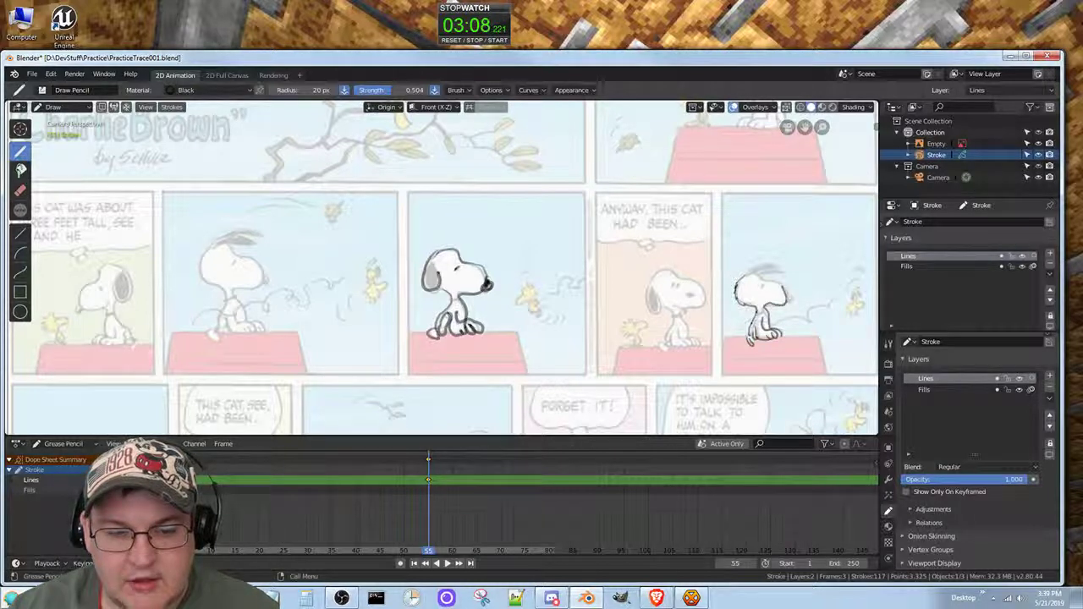
pyautogui.moveTo(746, 272)
pyautogui.mouseDown()
pyautogui.moveTo(774, 270)
pyautogui.moveTo(768, 280)
pyautogui.moveTo(791, 307)
pyautogui.moveTo(791, 291)
pyautogui.moveTo(767, 297)
pyautogui.moveTo(769, 325)
pyautogui.mouseUp()
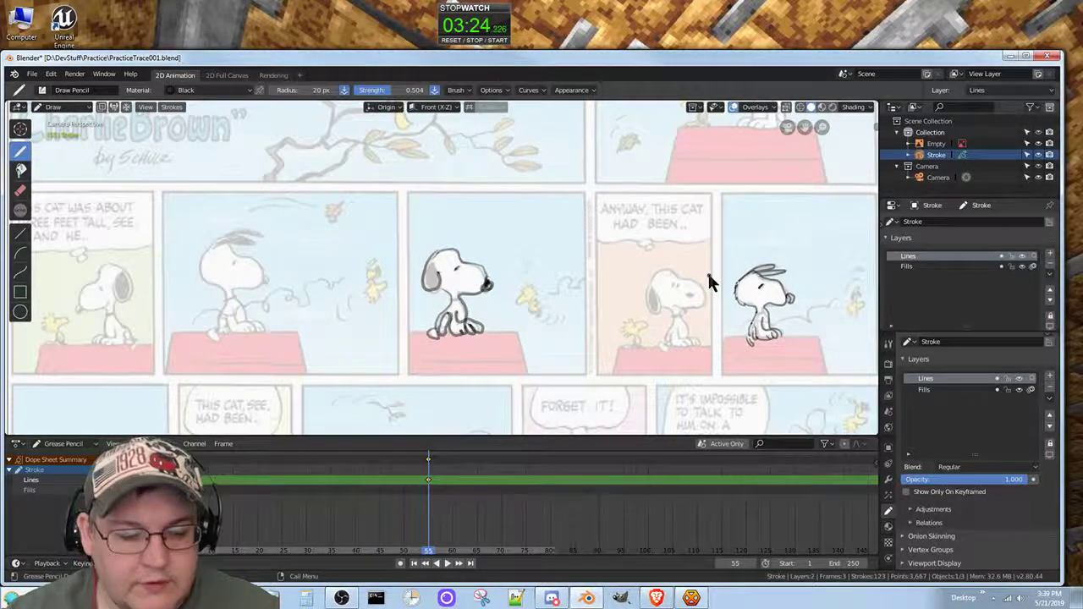
# Step: Draw a straight line down to the leaf in the second row's second panel and undo it
pyautogui.moveTo(311, 156); pyautogui.dragTo(332, 211)
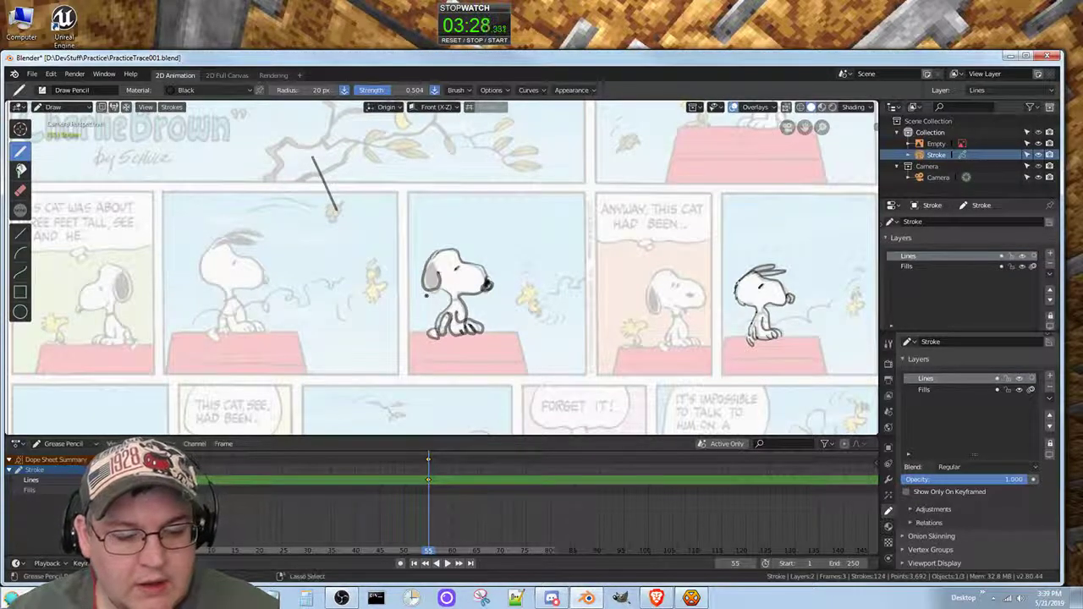
pyautogui.hotkey('ctrl', 'z')
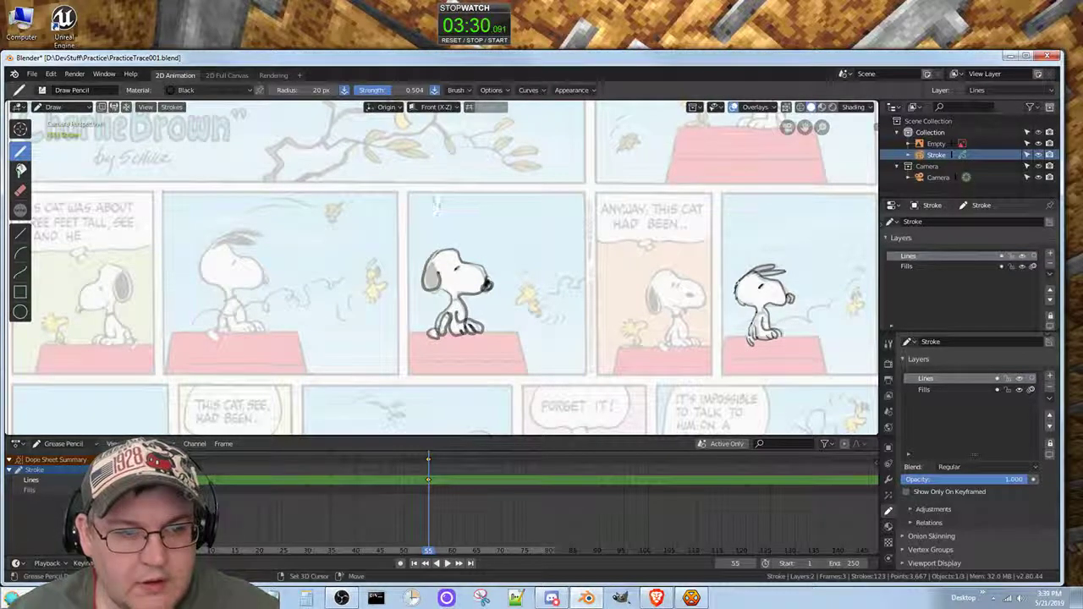
# Step: Return to Object Mode, select the Empty reference image, and make the Stroke object active again
pyautogui.click(66, 107)
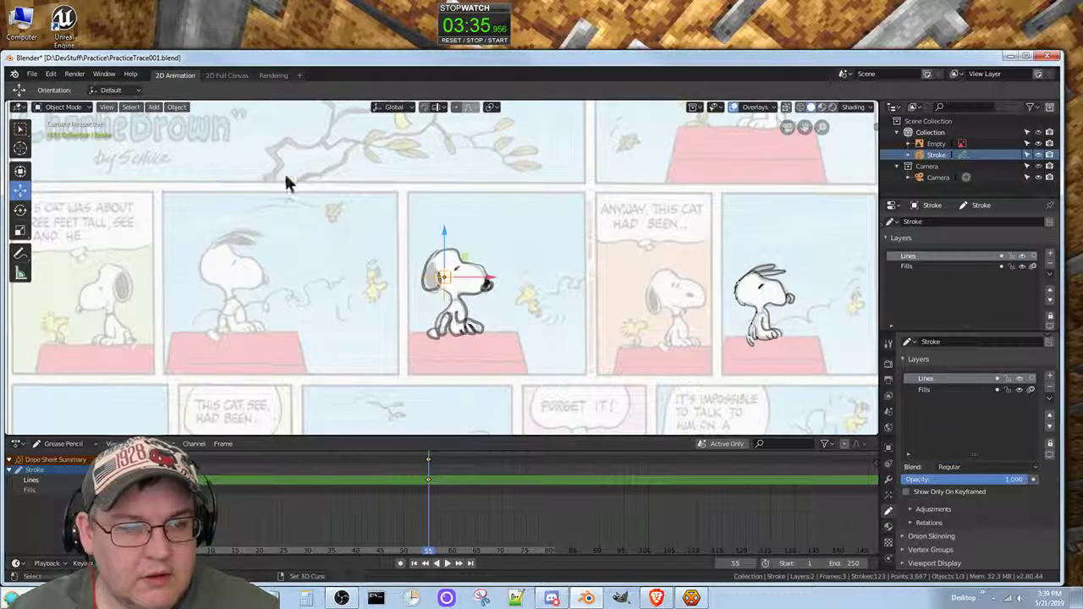
pyautogui.click(936, 145)
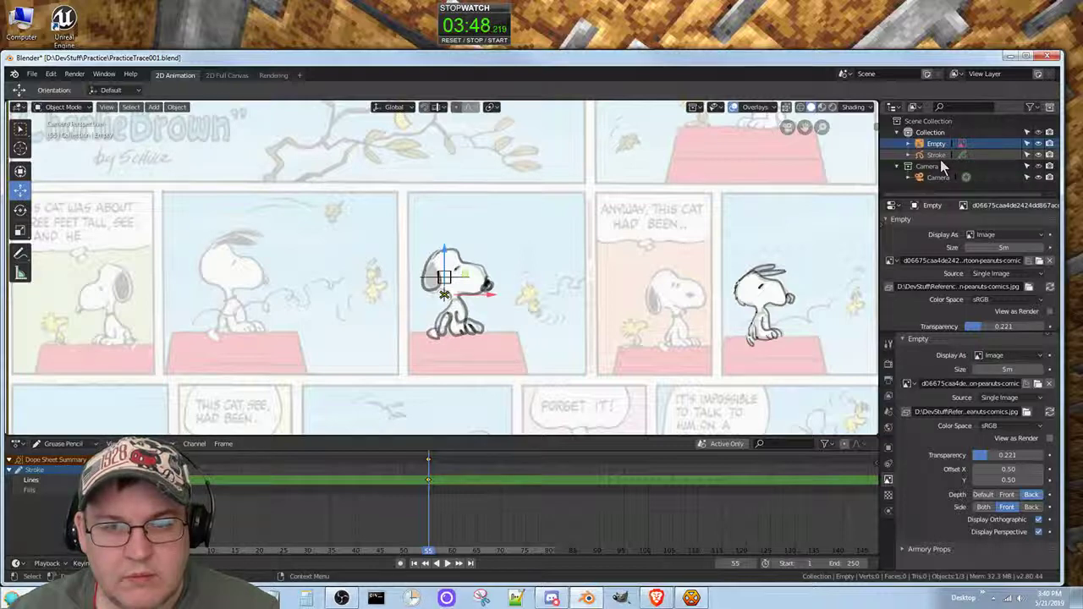
pyautogui.click(936, 155)
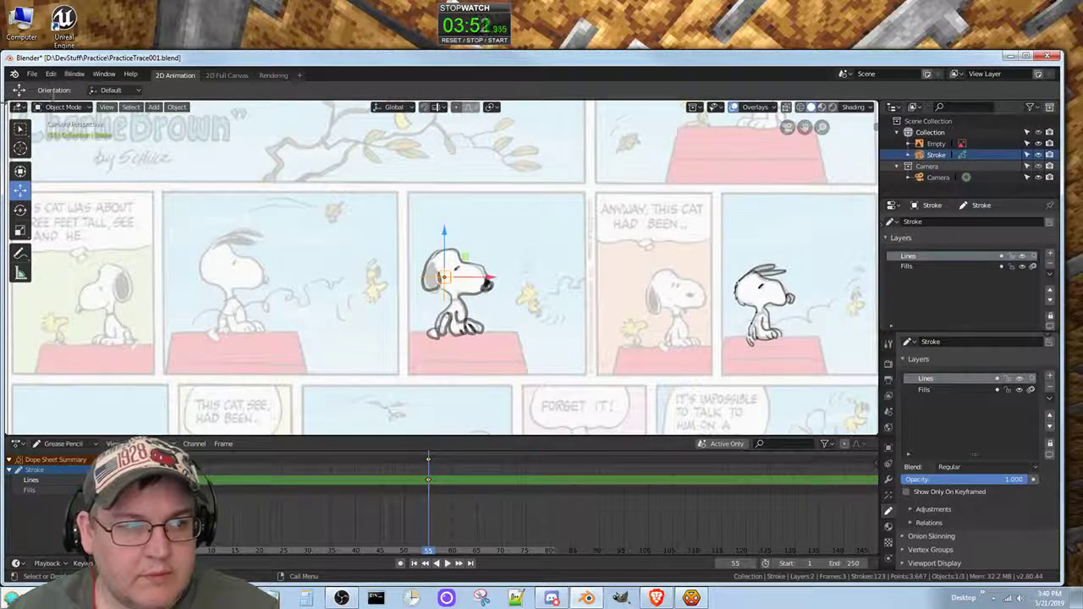
# Step: Switch the Stroke object to Draw mode and trace Woodstock's beak, eyes, body and feet on the branch in the title panel
pyautogui.click(68, 113)
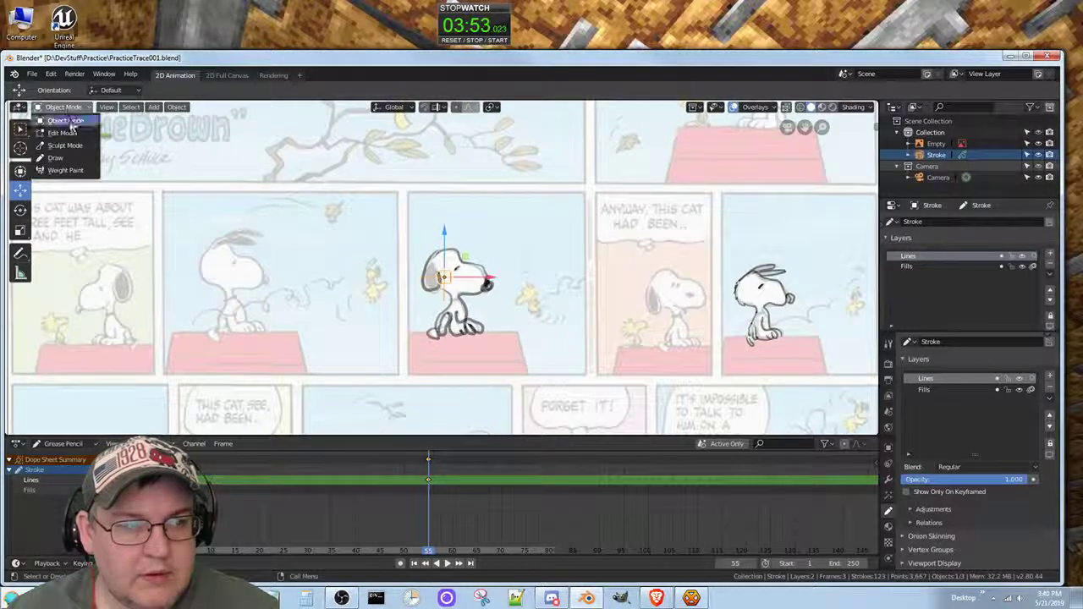
pyautogui.click(79, 168)
pyautogui.moveTo(431, 262)
pyautogui.mouseDown(button='middle')
pyautogui.moveTo(435, 251)
pyautogui.moveTo(434, 273)
pyautogui.moveTo(433, 254)
pyautogui.mouseUp(button='middle')
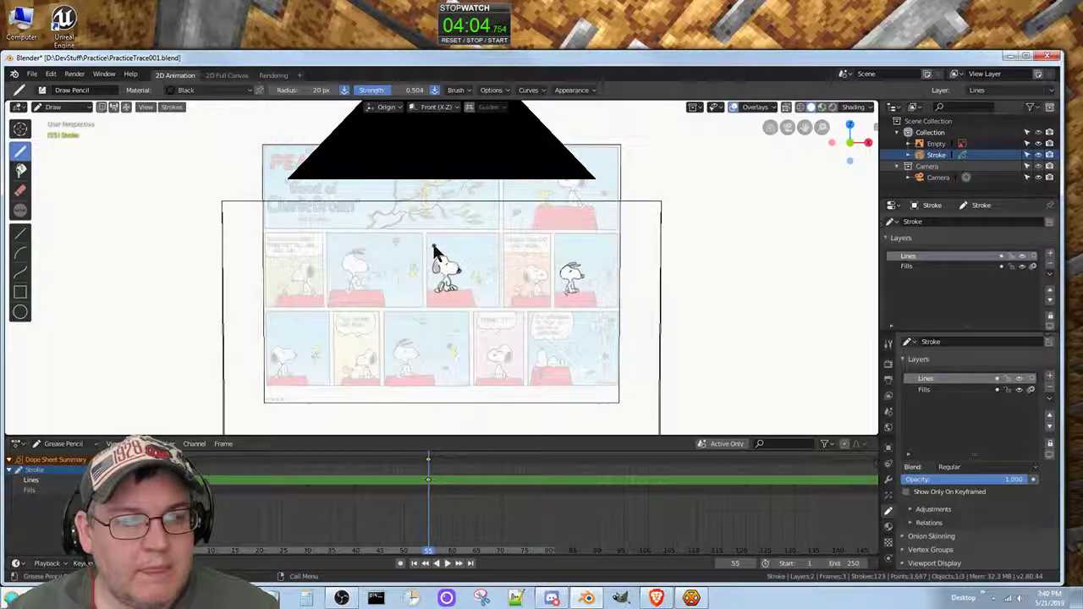
pyautogui.scroll(4, 786, 133)
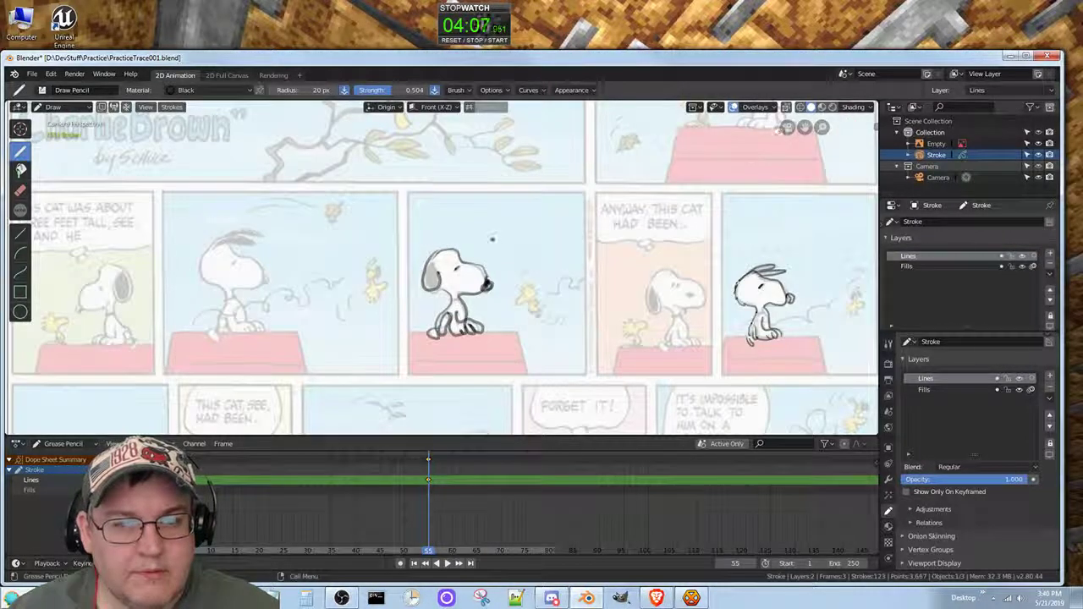
pyautogui.scroll(-6, 488, 226)
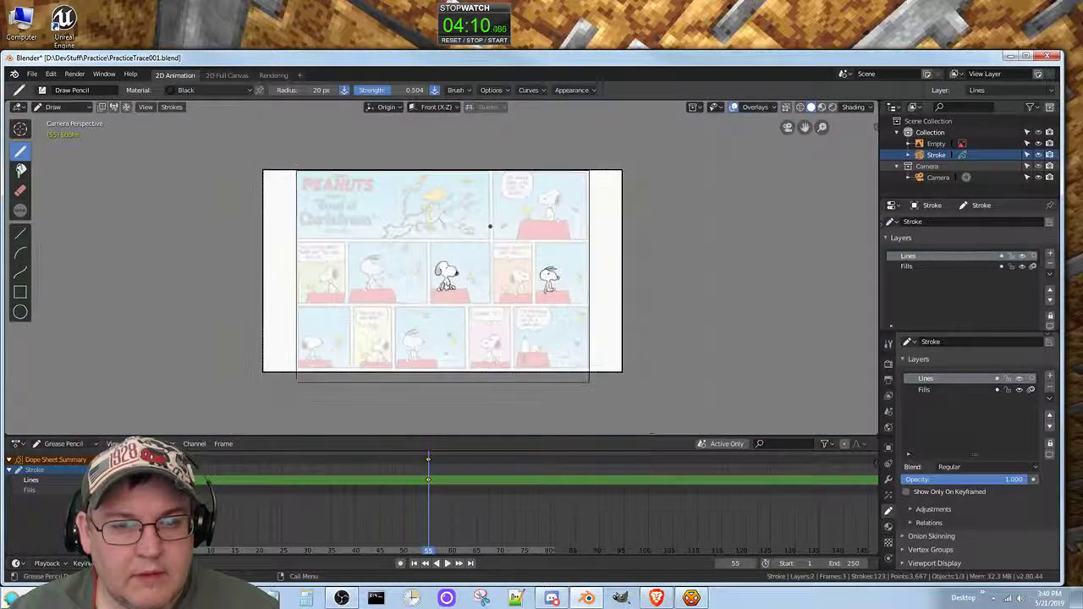
pyautogui.scroll(8, 489, 226)
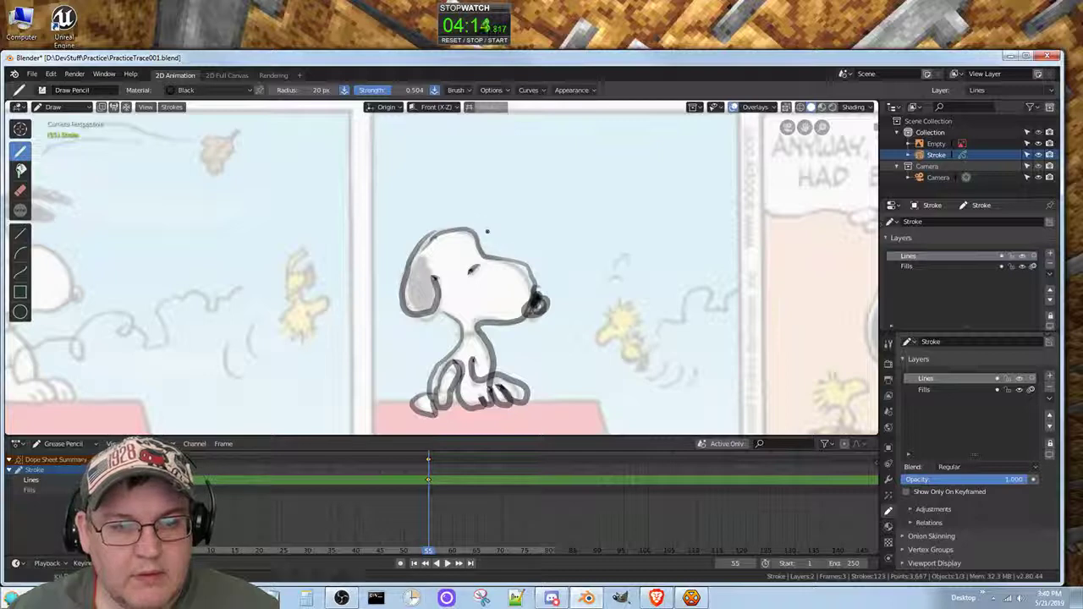
pyautogui.keyDown('shift'); pyautogui.moveTo(483, 231); pyautogui.dragTo(668, 198, button='middle'); pyautogui.keyUp('shift')
pyautogui.keyDown('shift'); pyautogui.moveTo(668, 149); pyautogui.dragTo(640, 217, button='middle'); pyautogui.keyUp('shift')
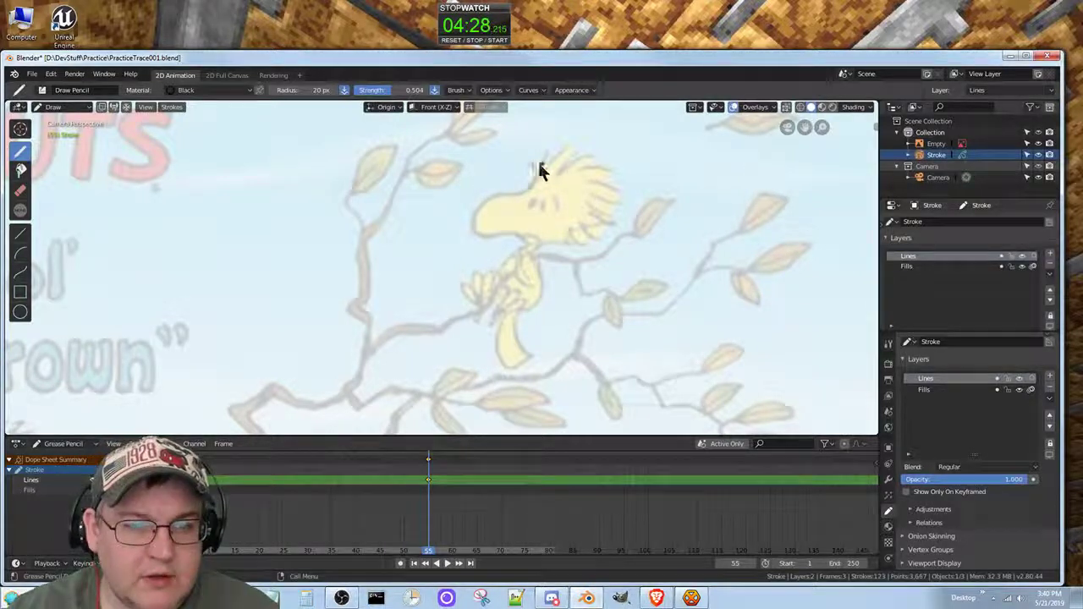
pyautogui.moveTo(531, 162)
pyautogui.mouseDown()
pyautogui.moveTo(535, 185)
pyautogui.moveTo(475, 217)
pyautogui.moveTo(507, 239)
pyautogui.moveTo(538, 238)
pyautogui.moveTo(518, 239)
pyautogui.moveTo(505, 265)
pyautogui.moveTo(504, 280)
pyautogui.moveTo(540, 276)
pyautogui.moveTo(523, 311)
pyautogui.moveTo(501, 307)
pyautogui.moveTo(503, 286)
pyautogui.moveTo(482, 306)
pyautogui.moveTo(471, 272)
pyautogui.moveTo(460, 297)
pyautogui.moveTo(483, 307)
pyautogui.moveTo(470, 325)
pyautogui.moveTo(481, 309)
pyautogui.moveTo(500, 319)
pyautogui.moveTo(510, 309)
pyautogui.mouseUp()
pyautogui.moveTo(532, 202); pyautogui.dragTo(559, 216)
pyautogui.hotkey('ctrl', 'z')
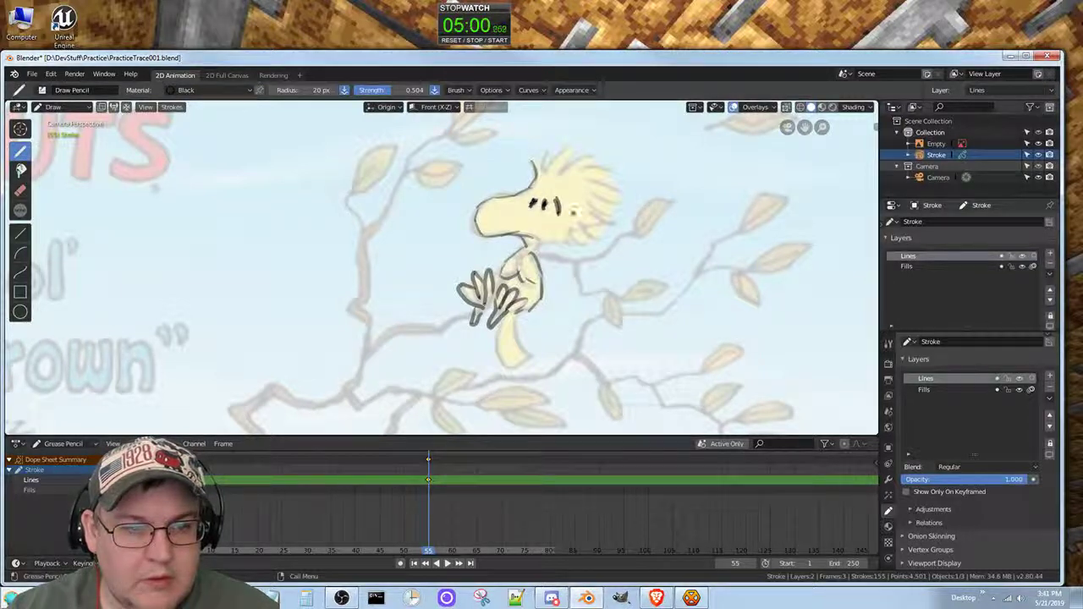
# Step: Trace Woodstock's spiky head feathers, the back of his head and his tail in the title panel
pyautogui.moveTo(552, 151)
pyautogui.mouseDown()
pyautogui.moveTo(536, 162)
pyautogui.moveTo(544, 170)
pyautogui.moveTo(581, 141)
pyautogui.moveTo(595, 156)
pyautogui.moveTo(558, 178)
pyautogui.moveTo(628, 170)
pyautogui.moveTo(622, 194)
pyautogui.moveTo(637, 207)
pyautogui.moveTo(617, 226)
pyautogui.mouseUp()
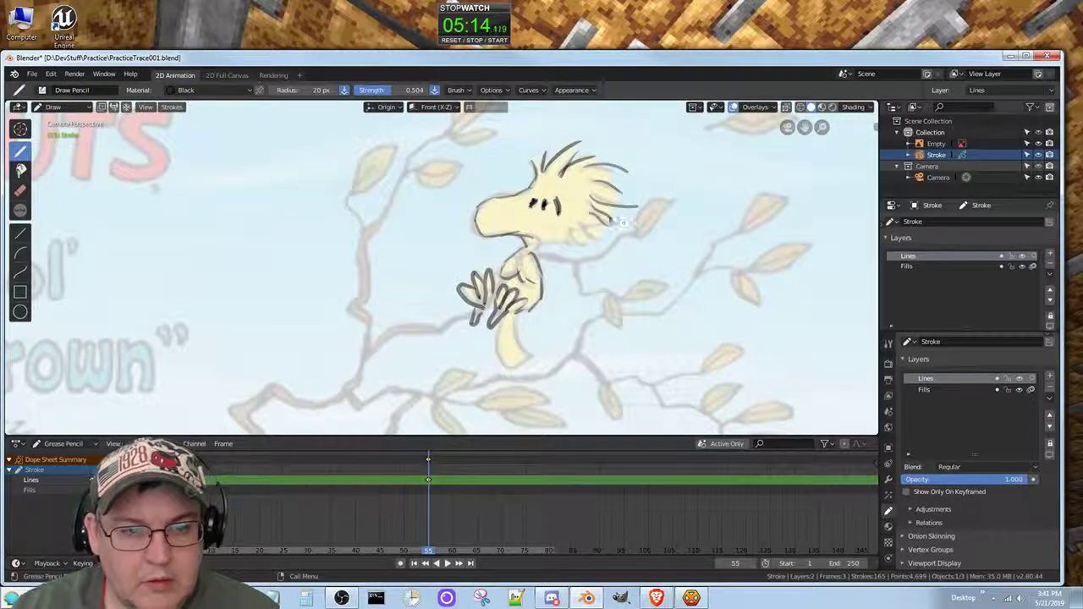
pyautogui.moveTo(593, 218)
pyautogui.mouseDown()
pyautogui.moveTo(610, 224)
pyautogui.moveTo(517, 266)
pyautogui.moveTo(539, 244)
pyautogui.mouseUp()
pyautogui.moveTo(510, 326)
pyautogui.mouseDown()
pyautogui.moveTo(497, 349)
pyautogui.moveTo(507, 368)
pyautogui.moveTo(526, 363)
pyautogui.moveTo(534, 306)
pyautogui.mouseUp()
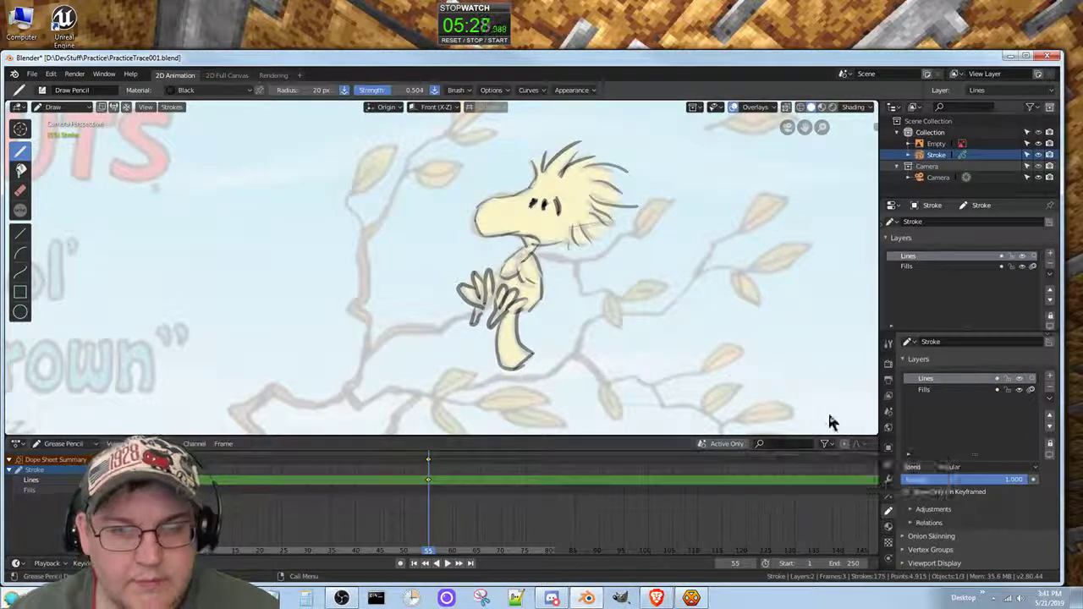
# Step: Trace Snoopy's head, shaded ear, nose, eyes, collar, body and feet in the top row's last panel
pyautogui.moveTo(802, 126)
pyautogui.mouseDown()
pyautogui.moveTo(784, 126)
pyautogui.moveTo(794, 134)
pyautogui.mouseUp()
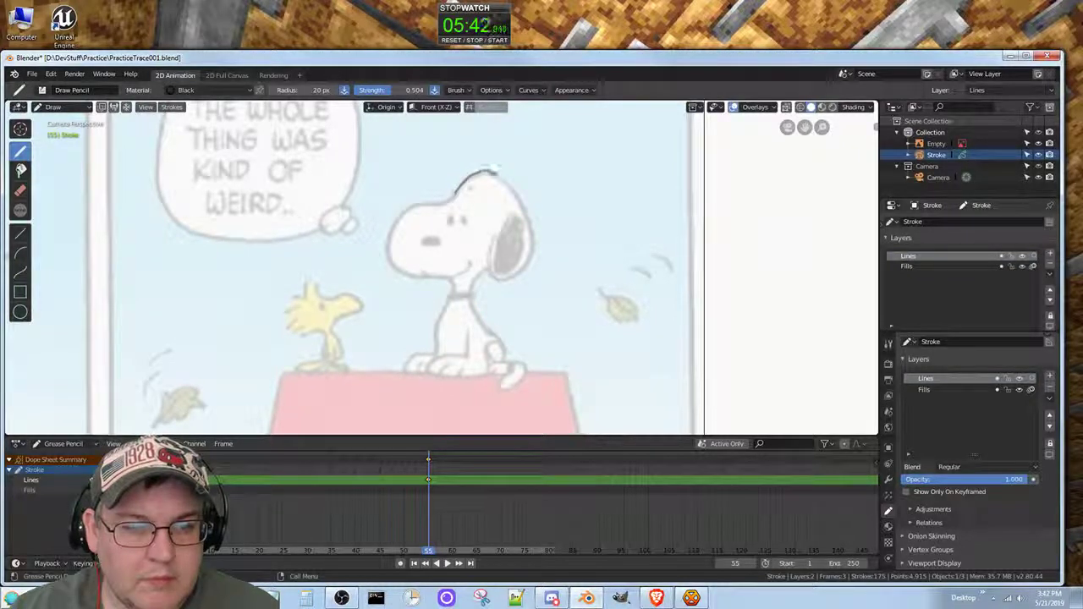
pyautogui.moveTo(495, 173)
pyautogui.mouseDown()
pyautogui.moveTo(531, 230)
pyautogui.moveTo(517, 272)
pyautogui.moveTo(495, 286)
pyautogui.moveTo(491, 250)
pyautogui.moveTo(509, 226)
pyautogui.moveTo(494, 270)
pyautogui.moveTo(530, 239)
pyautogui.moveTo(506, 222)
pyautogui.moveTo(497, 256)
pyautogui.moveTo(523, 264)
pyautogui.moveTo(512, 230)
pyautogui.moveTo(513, 247)
pyautogui.mouseUp()
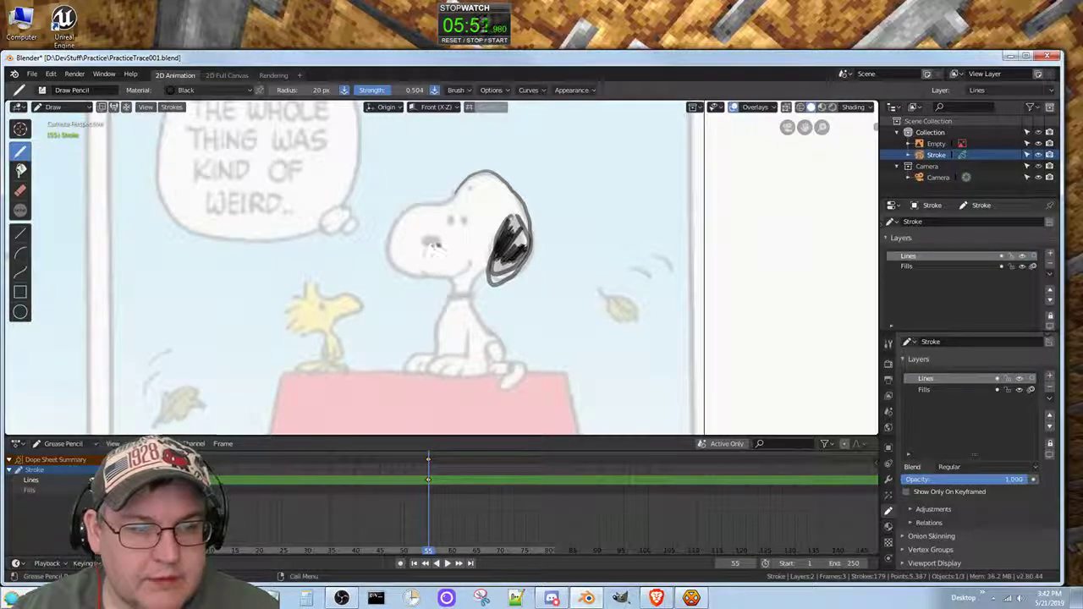
pyautogui.moveTo(428, 239)
pyautogui.mouseDown()
pyautogui.moveTo(452, 218)
pyautogui.moveTo(428, 204)
pyautogui.moveTo(391, 223)
pyautogui.moveTo(411, 274)
pyautogui.moveTo(426, 273)
pyautogui.mouseUp()
pyautogui.moveTo(413, 257)
pyautogui.mouseDown()
pyautogui.moveTo(464, 274)
pyautogui.moveTo(478, 262)
pyautogui.moveTo(454, 297)
pyautogui.moveTo(472, 300)
pyautogui.moveTo(435, 362)
pyautogui.moveTo(402, 373)
pyautogui.moveTo(461, 354)
pyautogui.moveTo(436, 356)
pyautogui.moveTo(474, 382)
pyautogui.moveTo(501, 369)
pyautogui.moveTo(462, 386)
pyautogui.moveTo(482, 346)
pyautogui.moveTo(500, 345)
pyautogui.moveTo(491, 359)
pyautogui.moveTo(499, 371)
pyautogui.moveTo(525, 375)
pyautogui.moveTo(498, 394)
pyautogui.moveTo(523, 378)
pyautogui.moveTo(478, 326)
pyautogui.moveTo(474, 289)
pyautogui.moveTo(457, 296)
pyautogui.moveTo(476, 296)
pyautogui.mouseUp()
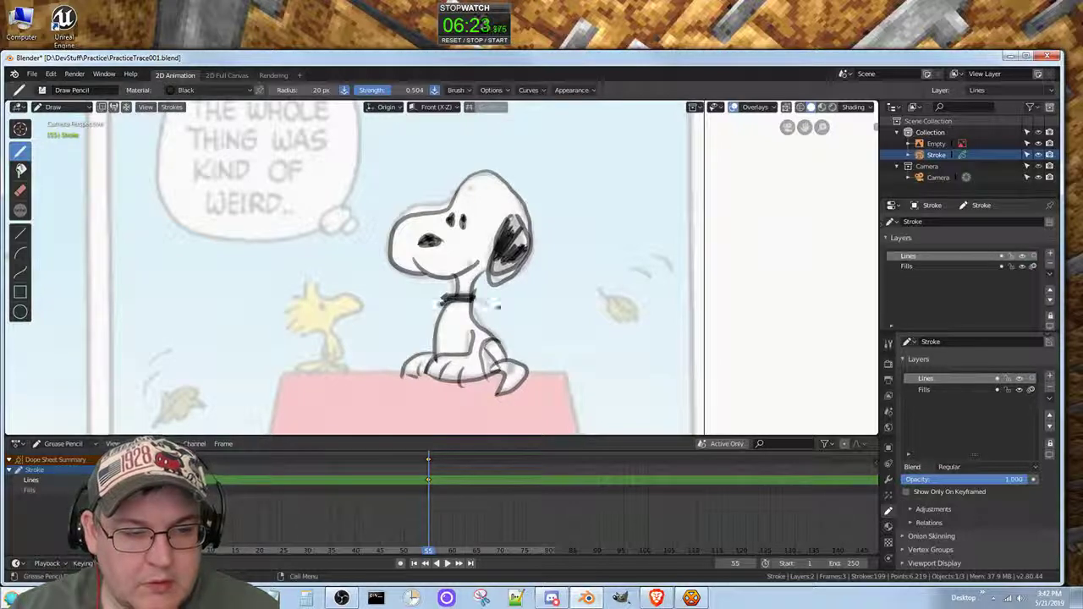
pyautogui.rightClick(521, 370)
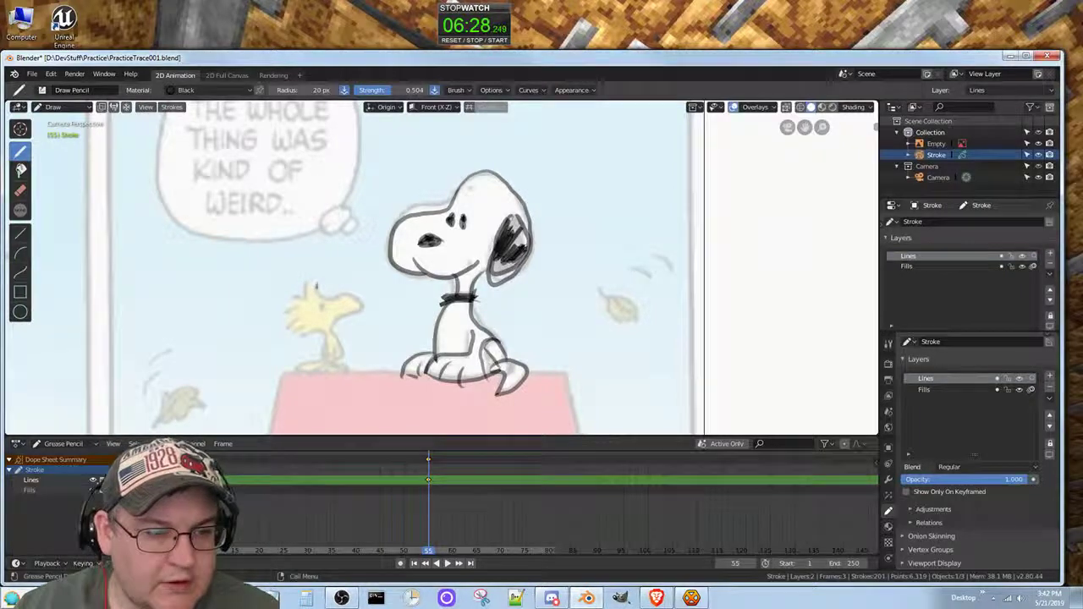
# Step: Trace Woodstock standing beside Snoopy in the top row's last panel and touch up Snoopy's feet
pyautogui.moveTo(318, 286)
pyautogui.mouseDown()
pyautogui.moveTo(366, 312)
pyautogui.moveTo(345, 364)
pyautogui.moveTo(297, 370)
pyautogui.moveTo(325, 362)
pyautogui.moveTo(337, 327)
pyautogui.moveTo(323, 336)
pyautogui.moveTo(308, 329)
pyautogui.moveTo(302, 341)
pyautogui.moveTo(308, 327)
pyautogui.mouseUp()
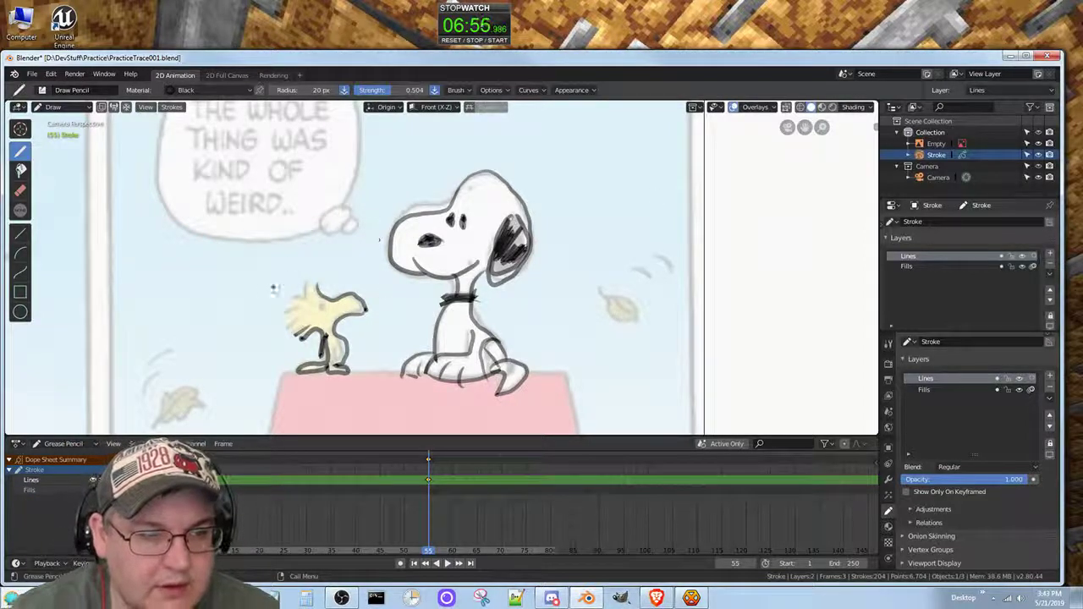
pyautogui.moveTo(274, 288)
pyautogui.mouseDown()
pyautogui.moveTo(273, 315)
pyautogui.moveTo(305, 317)
pyautogui.moveTo(311, 287)
pyautogui.mouseUp()
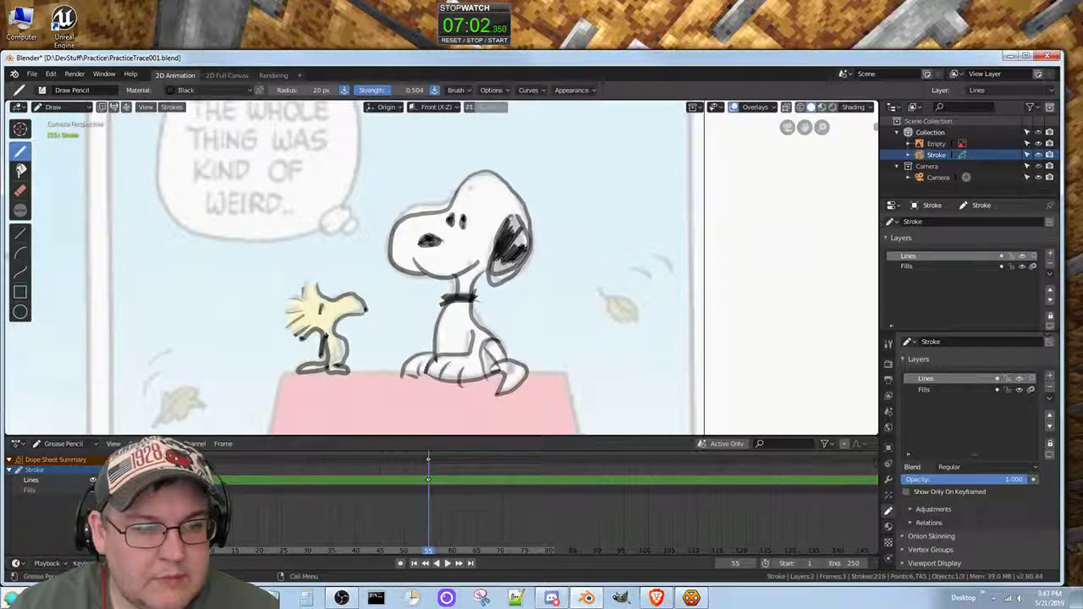
pyautogui.moveTo(462, 377); pyautogui.dragTo(471, 367)
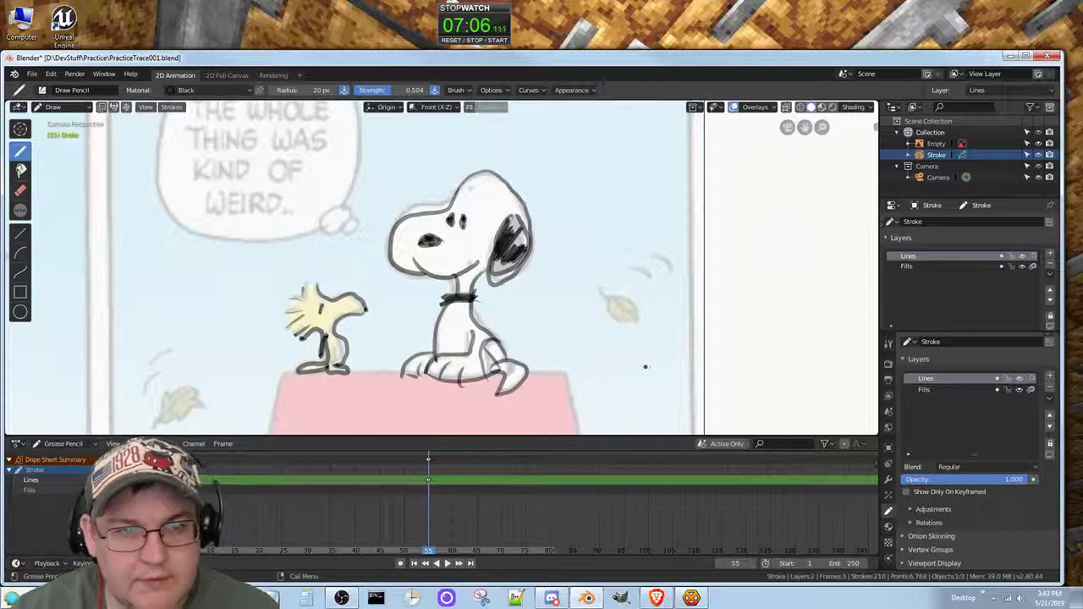
# Step: Draw a short stroke beside the falling leaf near Snoopy in the top row's last panel and undo it
pyautogui.rightClick(652, 360)
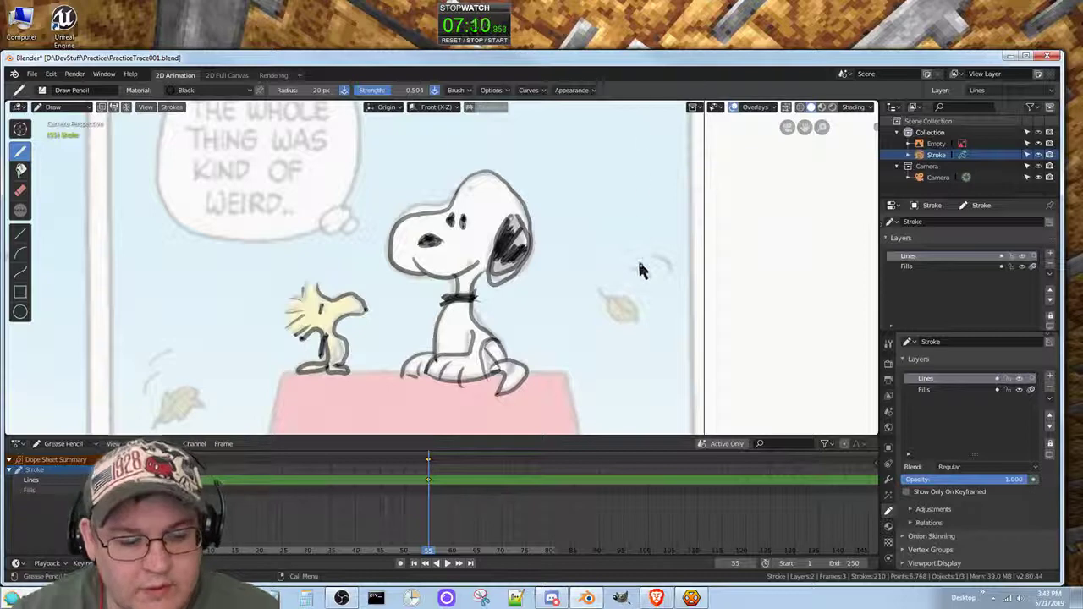
pyautogui.moveTo(670, 305)
pyautogui.mouseDown()
pyautogui.moveTo(597, 301)
pyautogui.moveTo(541, 278)
pyautogui.moveTo(702, 228)
pyautogui.moveTo(586, 343)
pyautogui.moveTo(507, 216)
pyautogui.moveTo(724, 252)
pyautogui.moveTo(719, 306)
pyautogui.moveTo(705, 311)
pyautogui.mouseUp()
pyautogui.hotkey('ctrl', 'z')
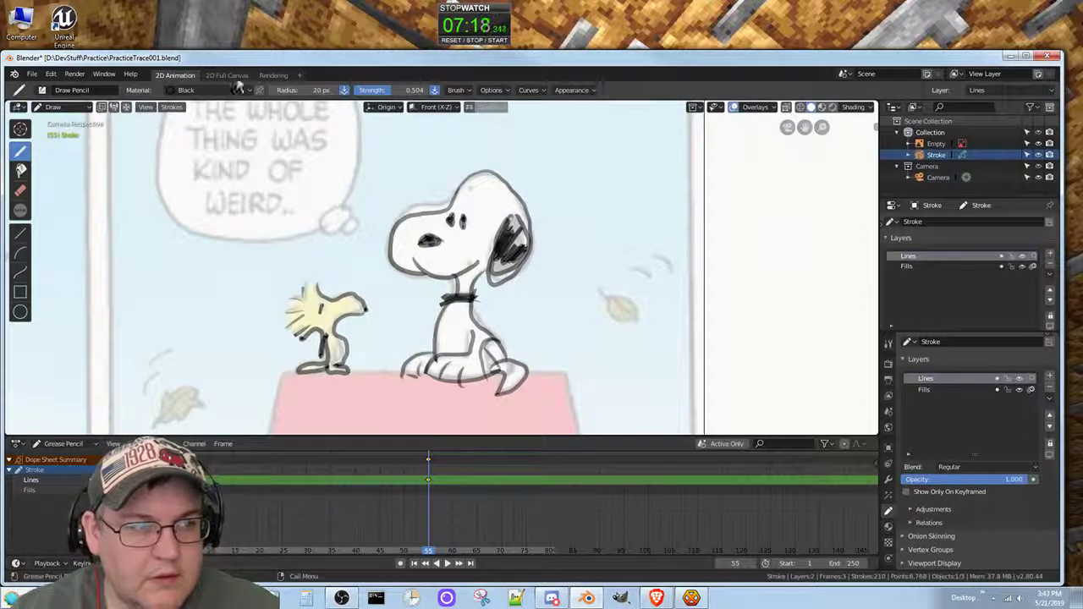
# Step: Switch to Object Mode, move the Stroke object off the reference drawing, and undo the move
pyautogui.click(55, 106)
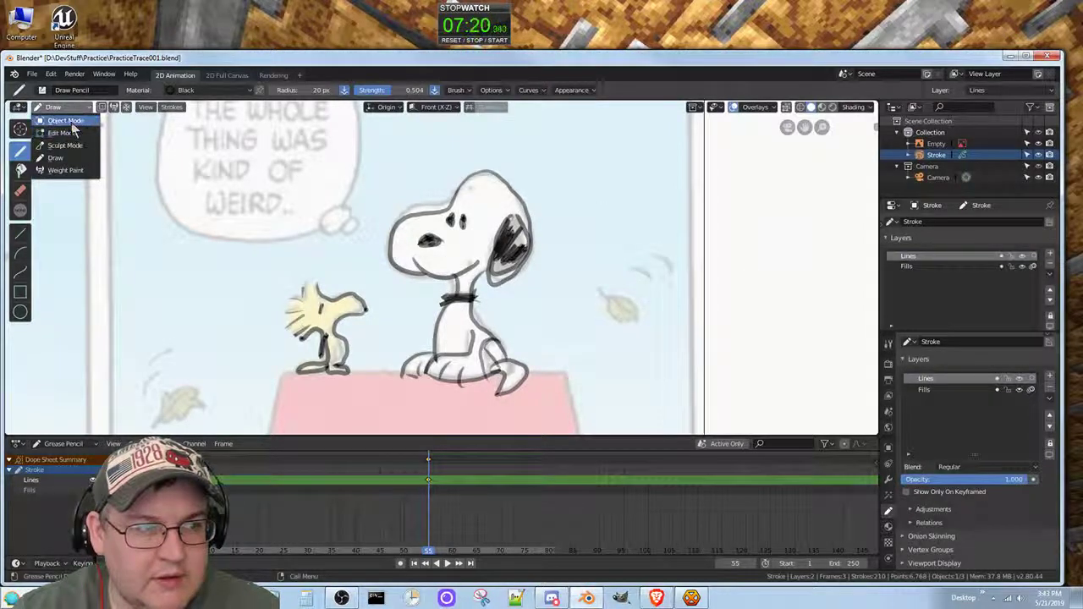
pyautogui.click(67, 120)
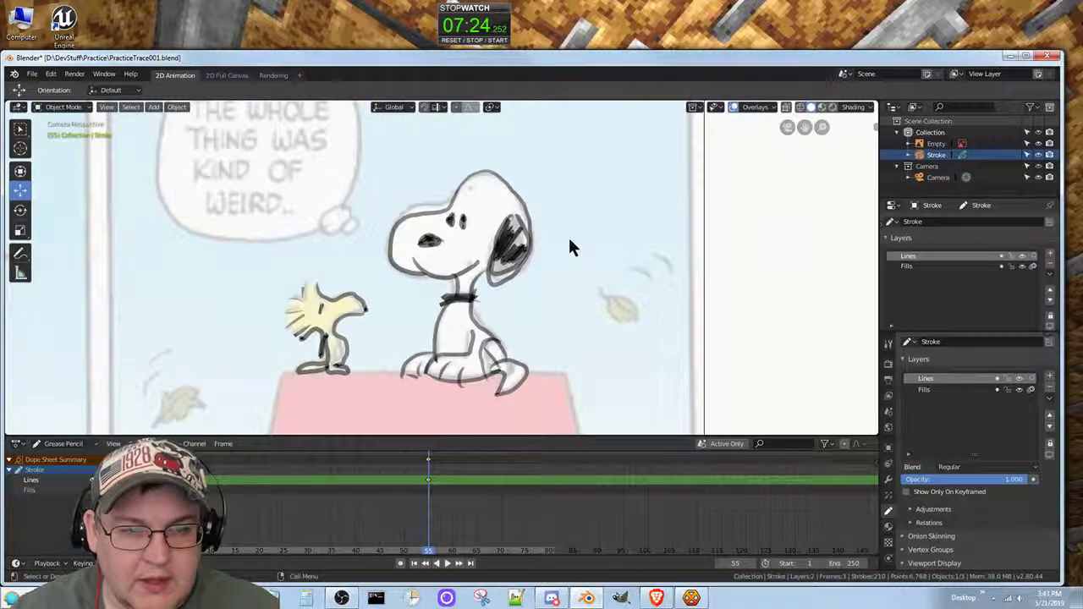
pyautogui.press('g')
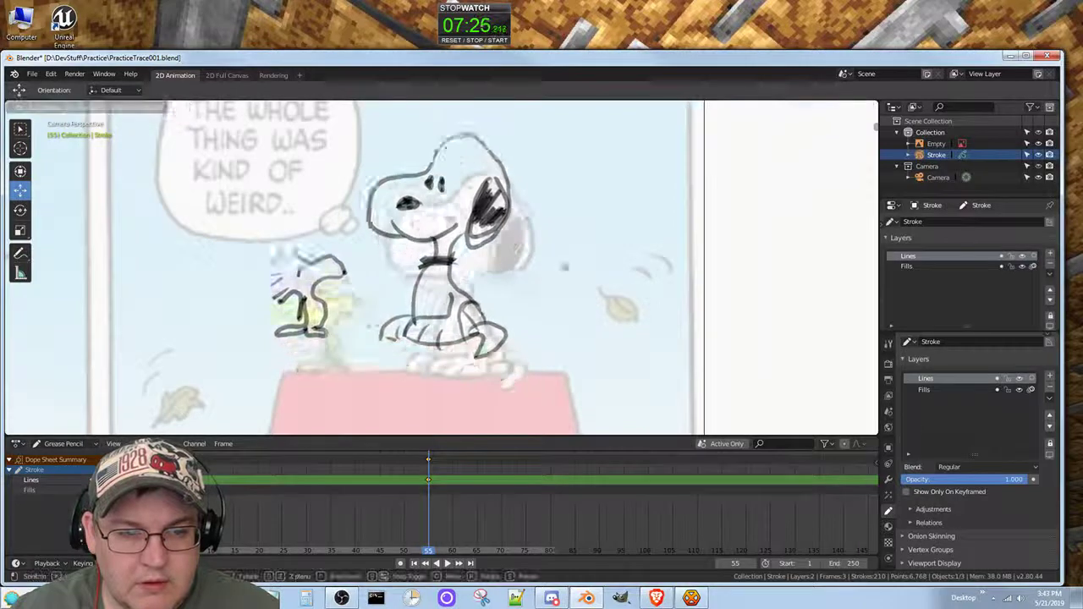
pyautogui.click(555, 248)
pyautogui.hotkey('ctrl', 'z')
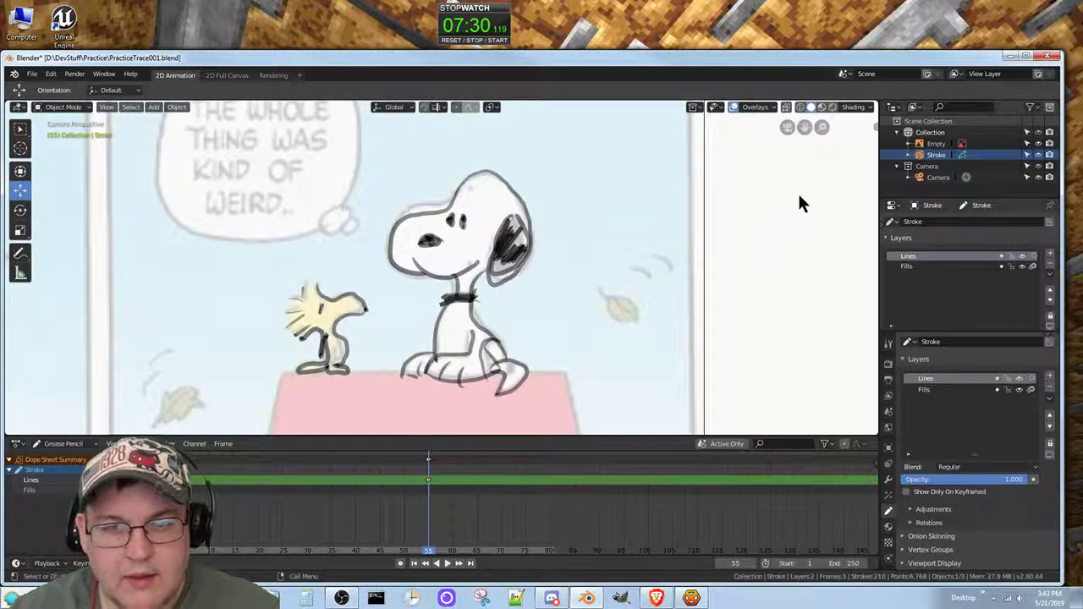
pyautogui.click(63, 107)
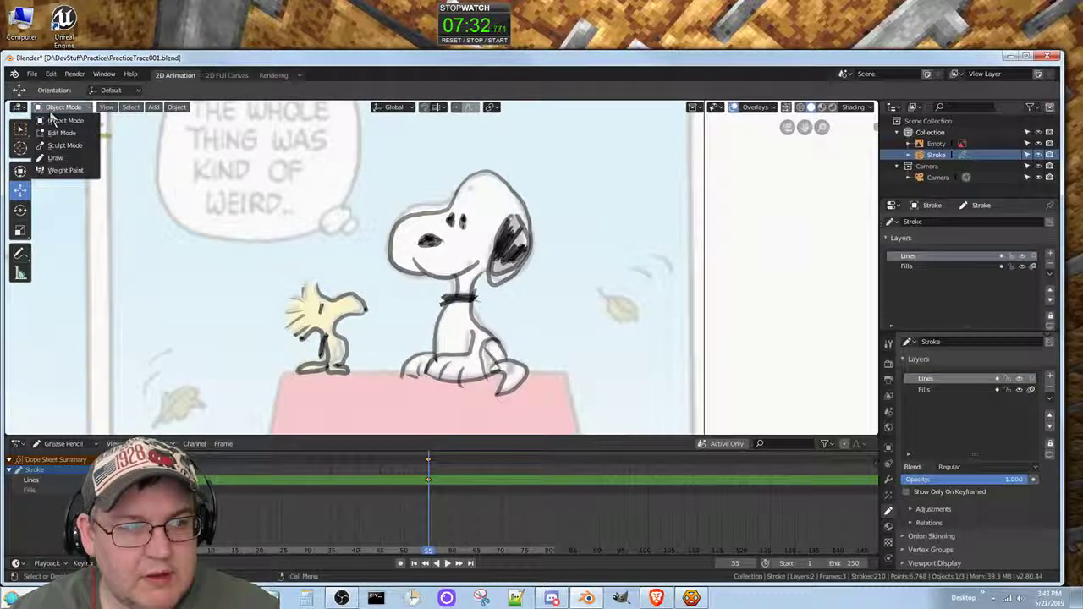
pyautogui.click(725, 176)
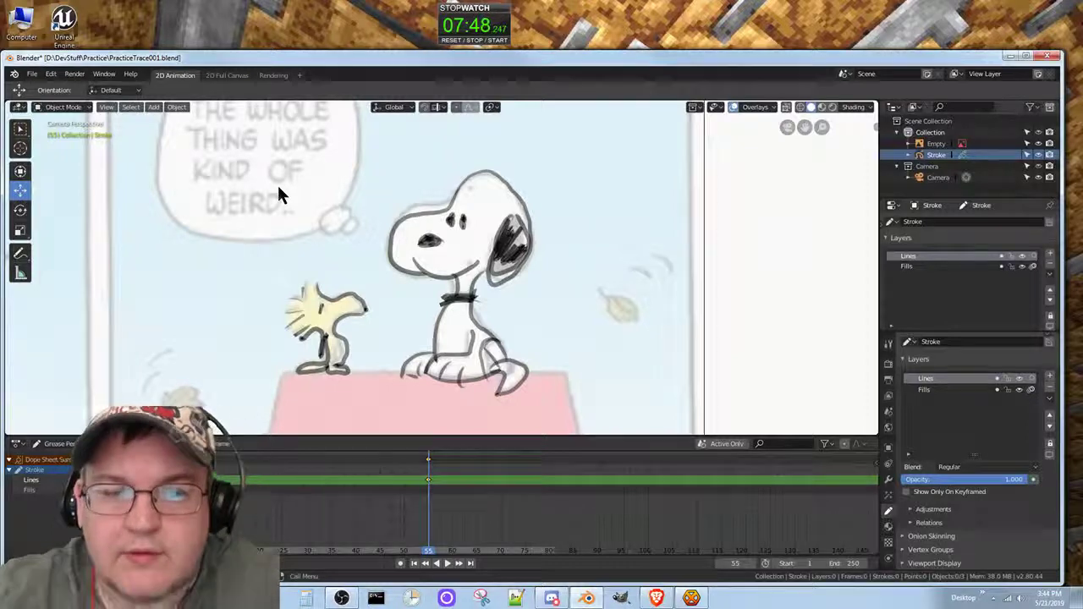
# Step: In Draw mode, trace the back of Snoopy's head, his back and his tail in the second row's second panel
pyautogui.moveTo(804, 132); pyautogui.dragTo(801, 436)
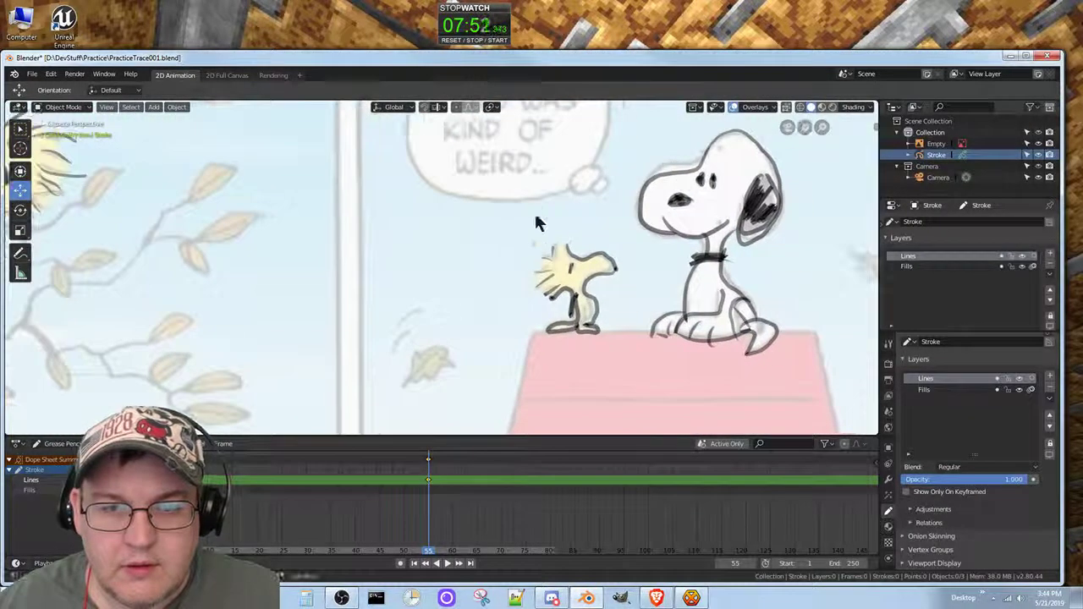
pyautogui.moveTo(804, 126); pyautogui.dragTo(1082, 1)
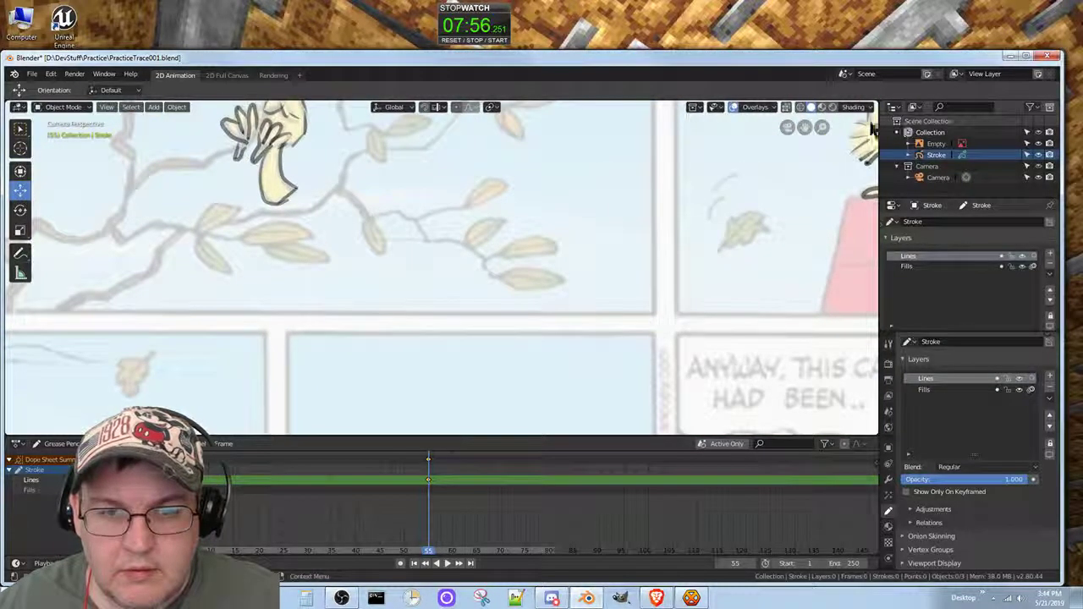
pyautogui.moveTo(803, 127); pyautogui.dragTo(821, 69)
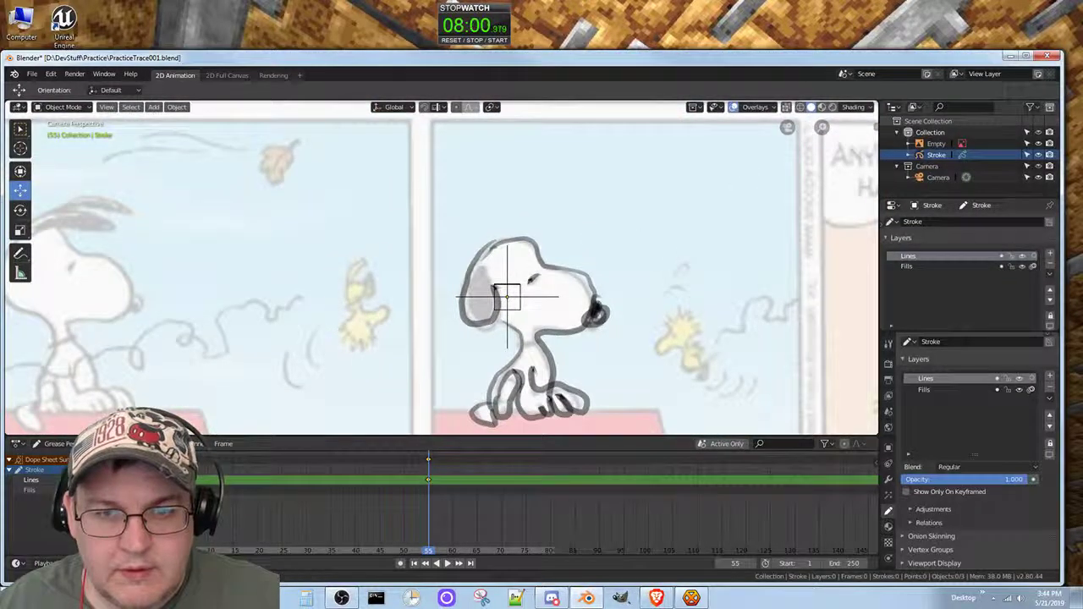
pyautogui.moveTo(804, 127); pyautogui.dragTo(1082, 88)
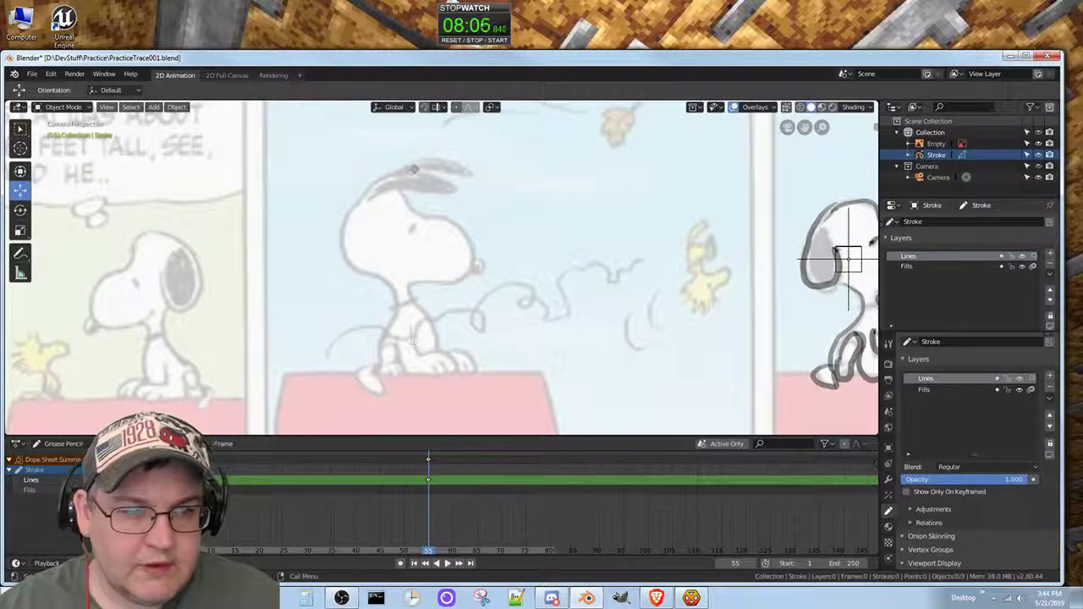
pyautogui.click(67, 106)
pyautogui.click(67, 160)
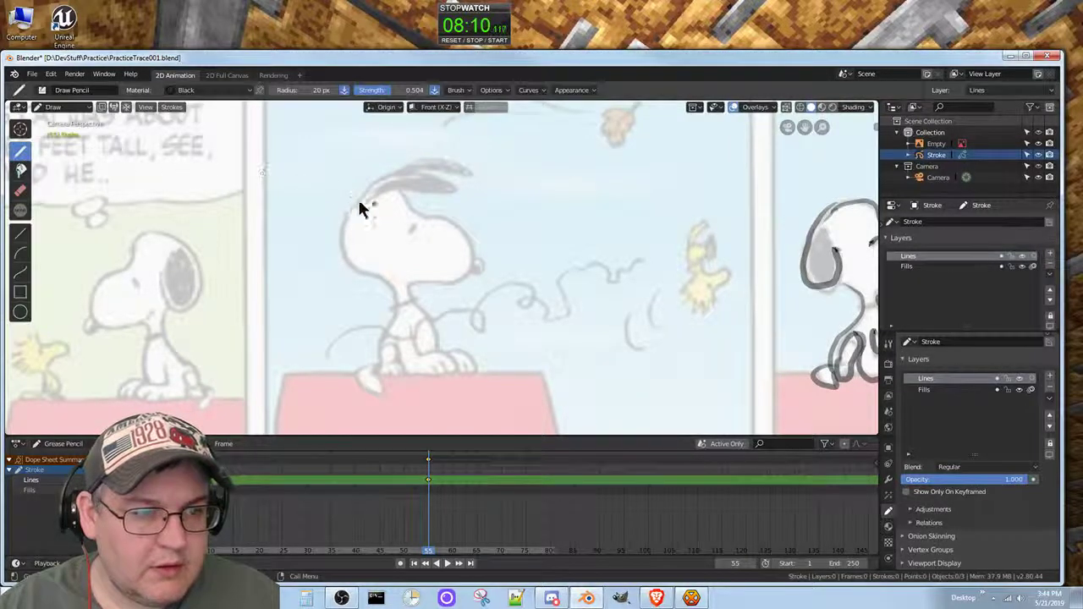
pyautogui.moveTo(362, 195); pyautogui.dragTo(341, 247)
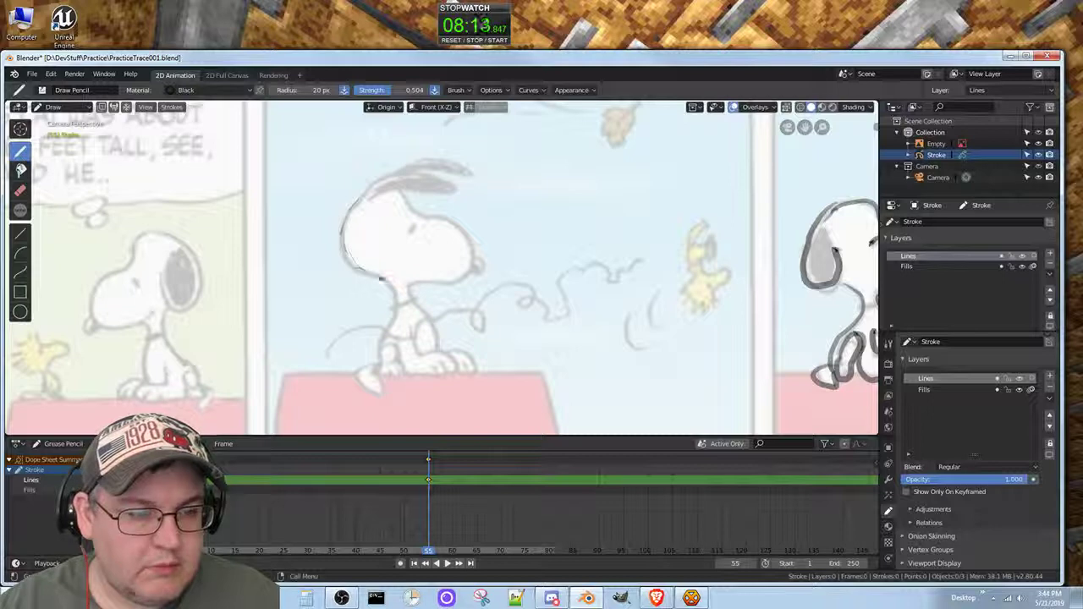
pyautogui.moveTo(380, 278)
pyautogui.mouseDown()
pyautogui.moveTo(397, 305)
pyautogui.moveTo(381, 335)
pyautogui.moveTo(383, 373)
pyautogui.moveTo(361, 370)
pyautogui.moveTo(376, 387)
pyautogui.mouseUp()
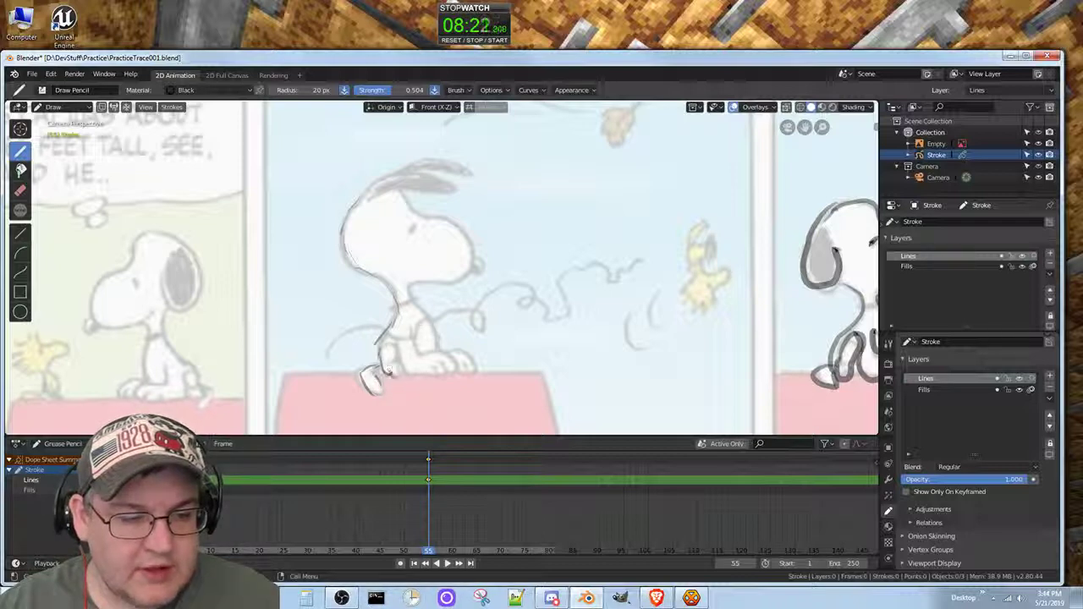
# Step: Trace Snoopy's legs, chest, front feet and the outline of his face and windblown ear in the second row's second panel
pyautogui.moveTo(389, 371)
pyautogui.mouseDown()
pyautogui.moveTo(403, 370)
pyautogui.moveTo(385, 365)
pyautogui.moveTo(382, 346)
pyautogui.moveTo(427, 331)
pyautogui.moveTo(426, 316)
pyautogui.mouseUp()
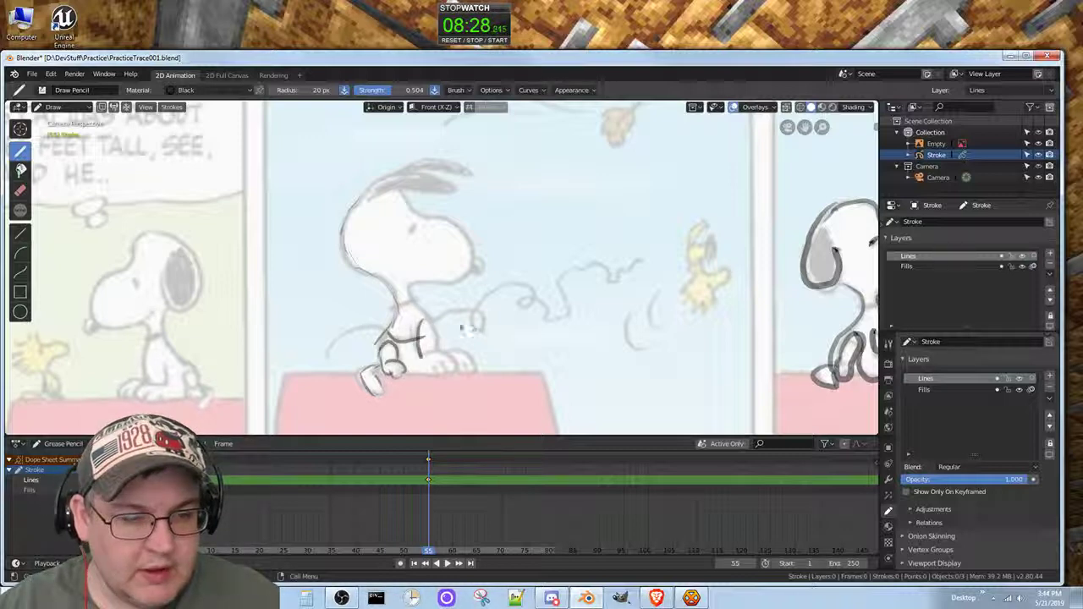
pyautogui.moveTo(412, 327)
pyautogui.mouseDown()
pyautogui.moveTo(412, 343)
pyautogui.moveTo(448, 351)
pyautogui.moveTo(459, 368)
pyautogui.moveTo(404, 370)
pyautogui.moveTo(479, 360)
pyautogui.moveTo(465, 377)
pyautogui.moveTo(465, 364)
pyautogui.mouseUp()
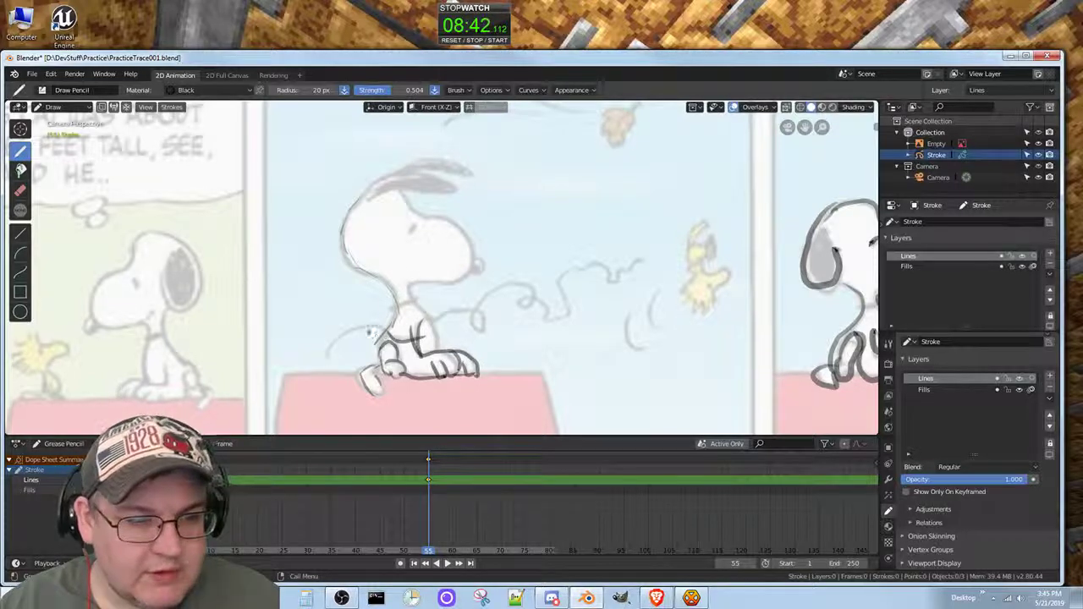
pyautogui.moveTo(424, 320); pyautogui.dragTo(438, 349)
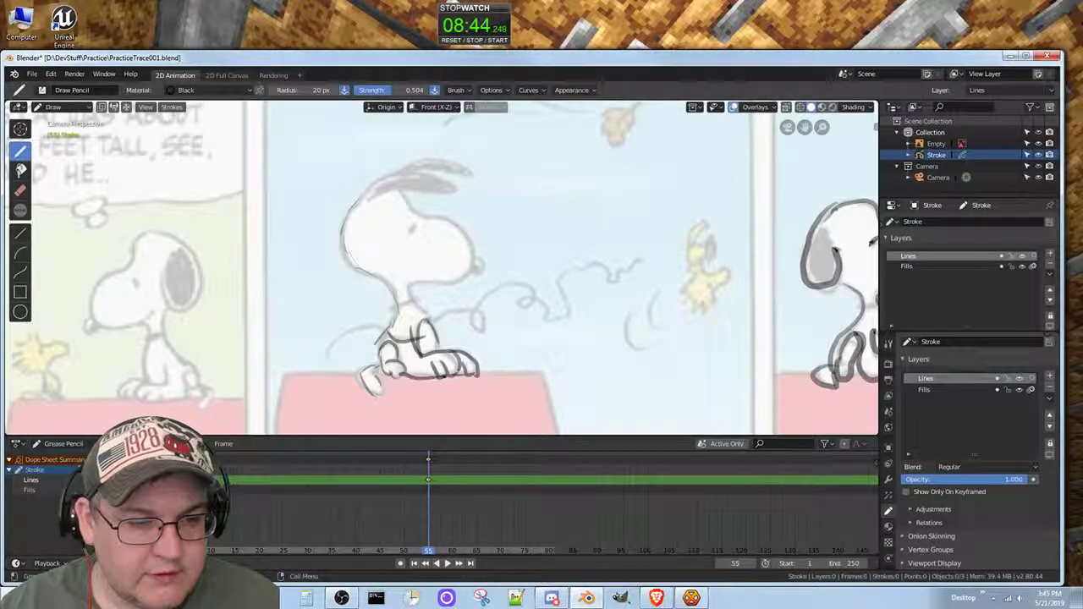
pyautogui.moveTo(407, 292); pyautogui.dragTo(423, 328)
pyautogui.moveTo(411, 288)
pyautogui.mouseDown()
pyautogui.moveTo(470, 273)
pyautogui.moveTo(471, 247)
pyautogui.moveTo(465, 223)
pyautogui.moveTo(412, 220)
pyautogui.moveTo(400, 168)
pyautogui.moveTo(461, 187)
pyautogui.moveTo(372, 206)
pyautogui.moveTo(372, 187)
pyautogui.moveTo(367, 203)
pyautogui.mouseUp()
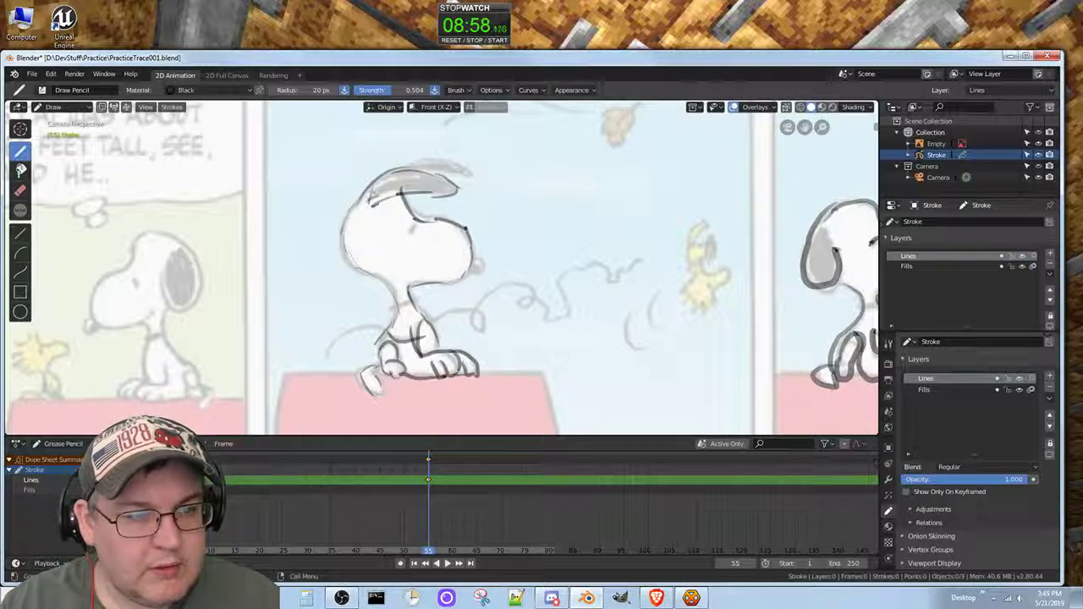
# Step: Shade Snoopy's windblown ears with dense black strokes and draw his eye and nose in the second row's second panel
pyautogui.moveTo(426, 188)
pyautogui.mouseDown()
pyautogui.moveTo(374, 196)
pyautogui.moveTo(377, 210)
pyautogui.moveTo(376, 188)
pyautogui.moveTo(367, 200)
pyautogui.moveTo(410, 192)
pyautogui.mouseUp()
pyautogui.moveTo(457, 186)
pyautogui.mouseDown()
pyautogui.moveTo(443, 196)
pyautogui.moveTo(394, 181)
pyautogui.moveTo(421, 203)
pyautogui.moveTo(438, 154)
pyautogui.moveTo(473, 181)
pyautogui.moveTo(414, 171)
pyautogui.mouseUp()
pyautogui.moveTo(430, 165)
pyautogui.mouseDown()
pyautogui.moveTo(446, 171)
pyautogui.moveTo(411, 173)
pyautogui.moveTo(434, 176)
pyautogui.mouseUp()
pyautogui.moveTo(464, 169)
pyautogui.mouseDown()
pyautogui.moveTo(449, 178)
pyautogui.moveTo(464, 181)
pyautogui.mouseUp()
pyautogui.moveTo(414, 226); pyautogui.dragTo(408, 233)
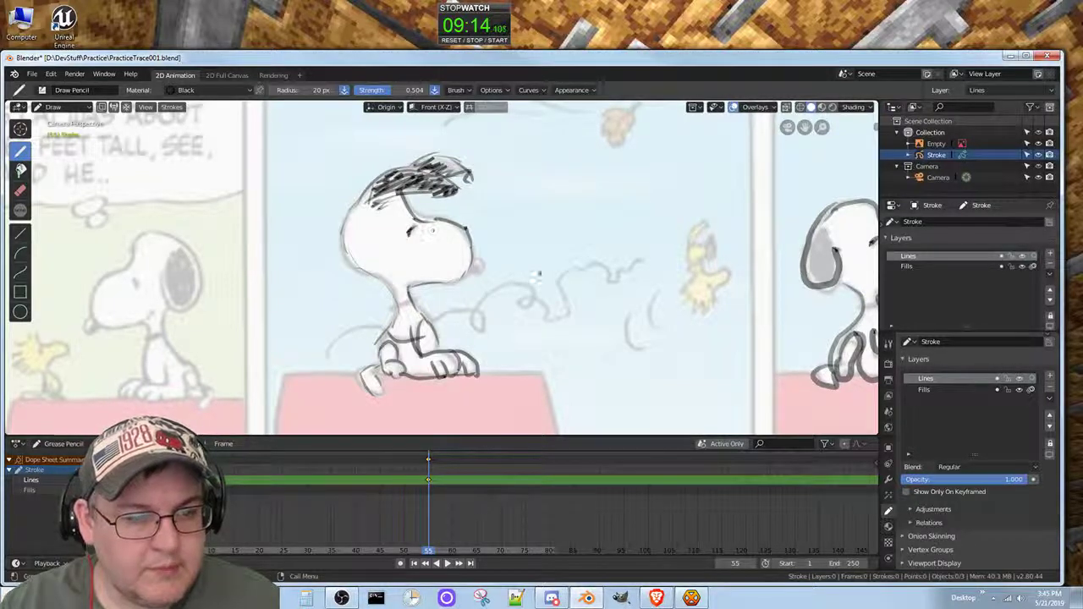
pyautogui.moveTo(467, 258)
pyautogui.mouseDown()
pyautogui.moveTo(489, 269)
pyautogui.moveTo(464, 280)
pyautogui.moveTo(486, 279)
pyautogui.mouseUp()
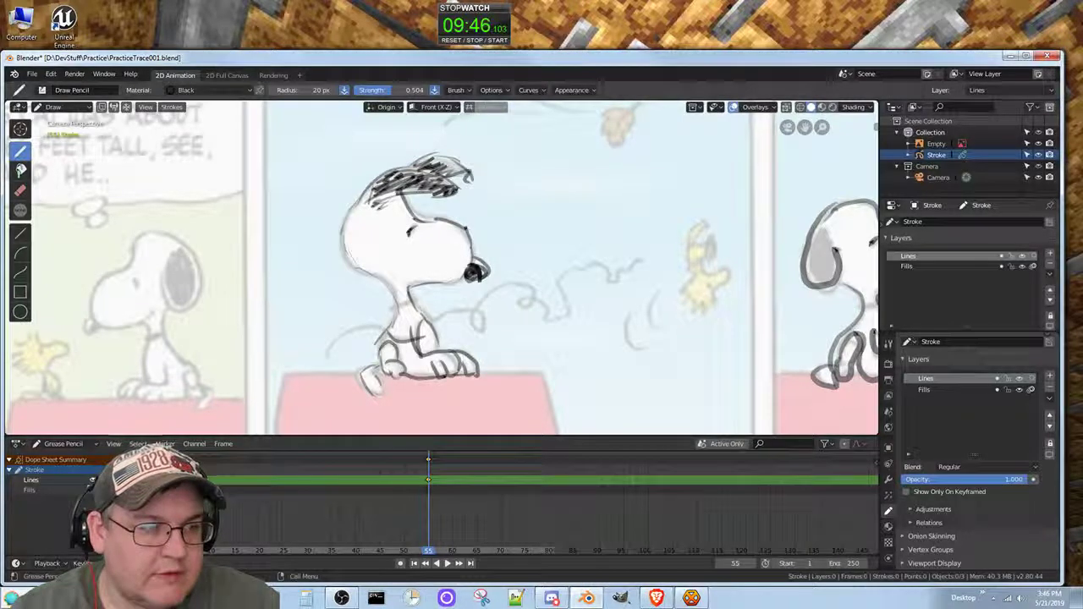
pyautogui.moveTo(133, 249)
pyautogui.mouseDown()
pyautogui.moveTo(146, 230)
pyautogui.moveTo(167, 230)
pyautogui.moveTo(198, 256)
pyautogui.mouseUp()
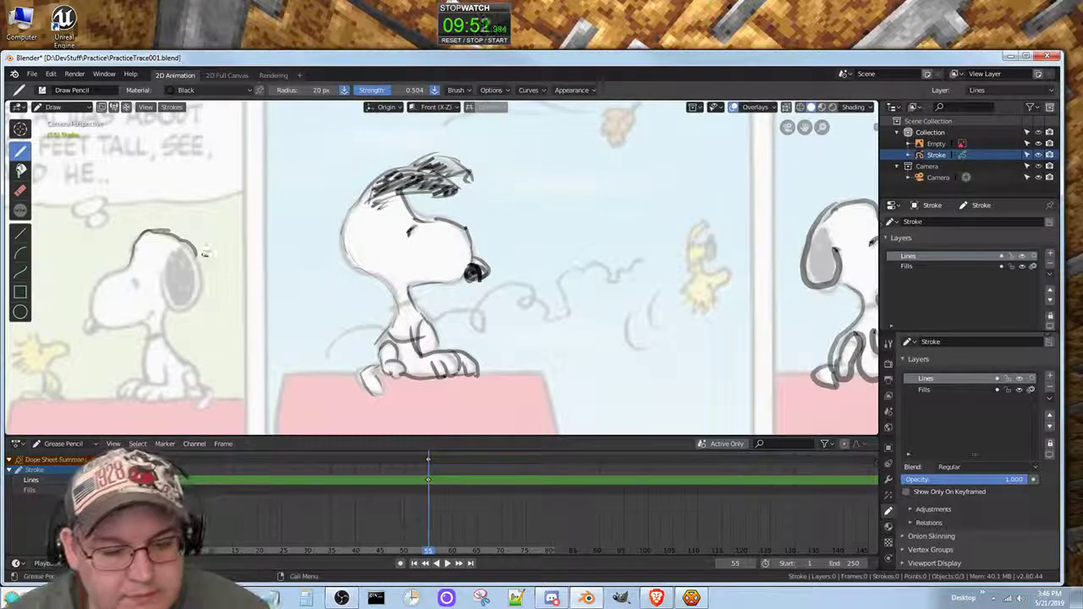
pyautogui.hotkey('ctrl', 'z')
pyautogui.hotkey('ctrl', 'z')
pyautogui.hotkey('ctrl', 'z')
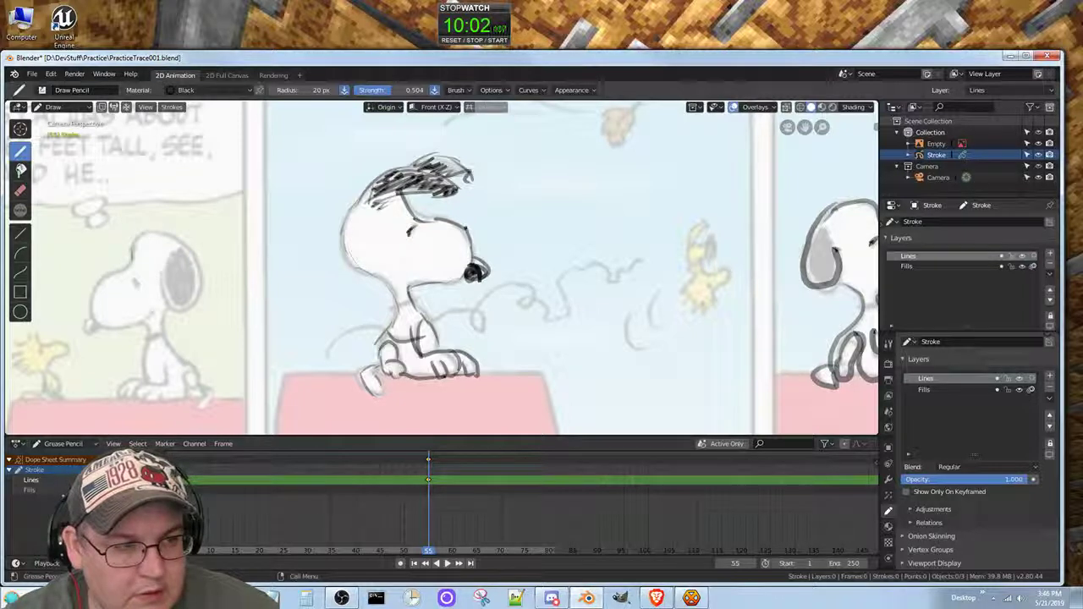
# Step: Trace Snoopy in the second row's first panel: black-filled ear, head, eye, collar, body, feet, tail and nose
pyautogui.moveTo(157, 230)
pyautogui.mouseDown()
pyautogui.moveTo(203, 263)
pyautogui.moveTo(196, 306)
pyautogui.moveTo(166, 311)
pyautogui.moveTo(150, 284)
pyautogui.moveTo(167, 277)
pyautogui.moveTo(181, 309)
pyautogui.moveTo(200, 282)
pyautogui.moveTo(175, 250)
pyautogui.mouseUp()
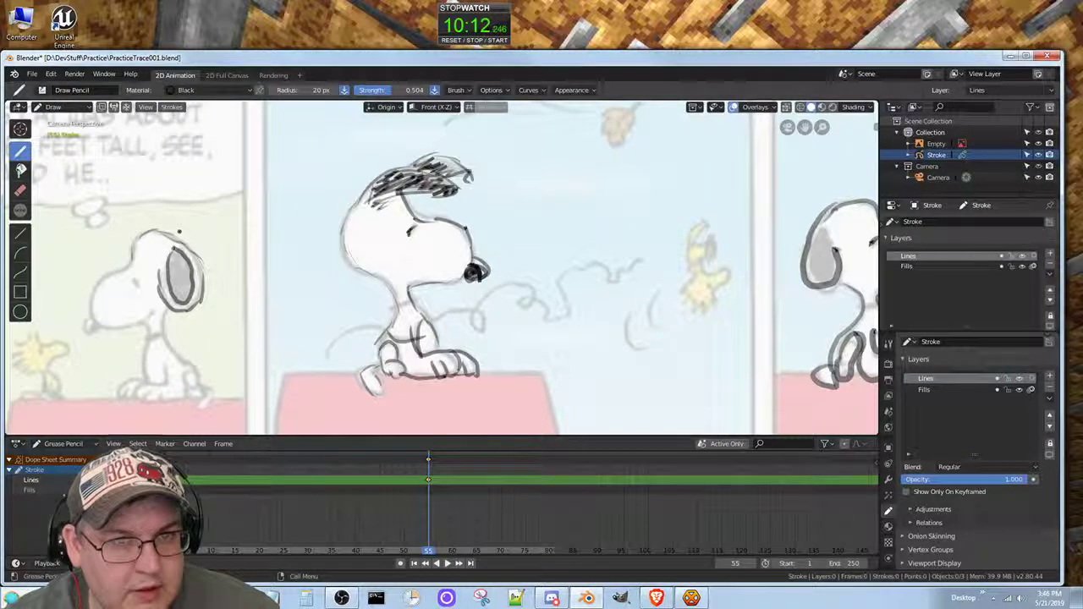
pyautogui.moveTo(173, 254); pyautogui.dragTo(183, 300)
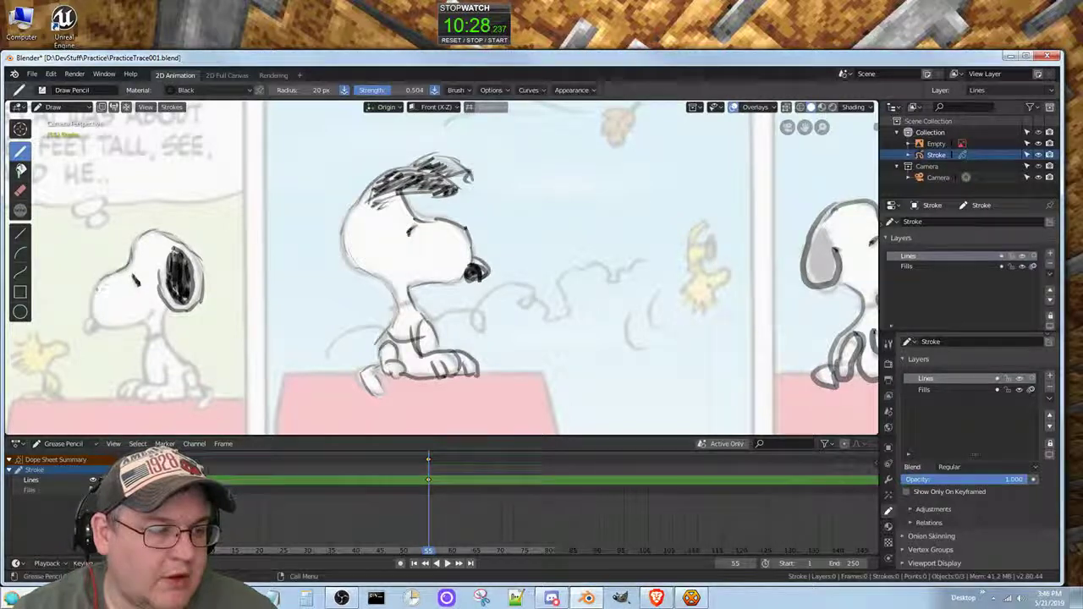
pyautogui.moveTo(96, 274)
pyautogui.mouseDown()
pyautogui.moveTo(89, 303)
pyautogui.moveTo(115, 331)
pyautogui.moveTo(154, 311)
pyautogui.moveTo(166, 334)
pyautogui.mouseUp()
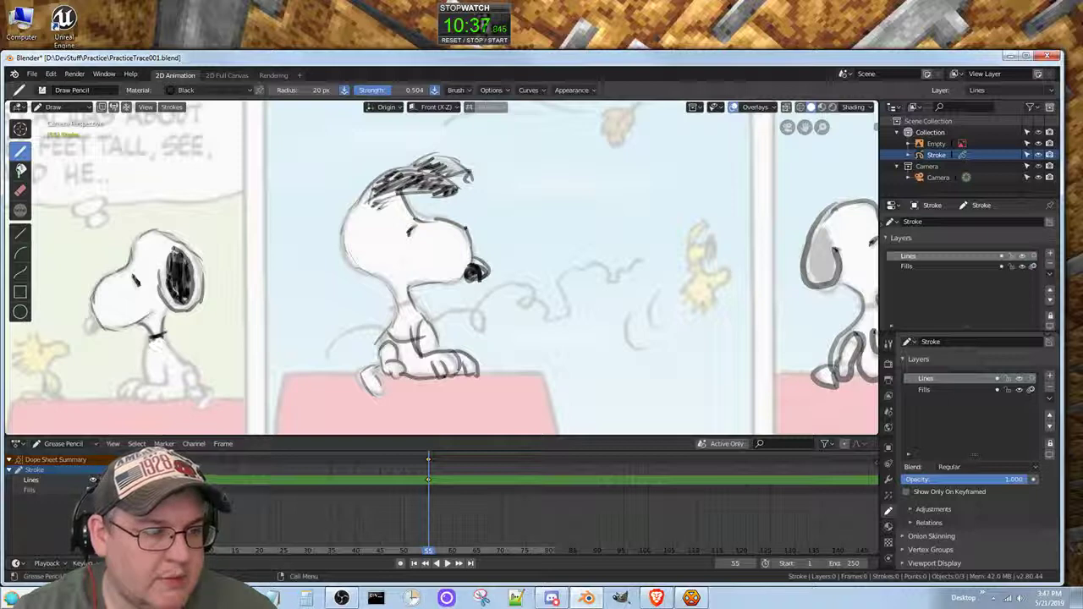
pyautogui.hotkey('ctrl', 'z')
pyautogui.moveTo(154, 359)
pyautogui.mouseDown()
pyautogui.moveTo(118, 398)
pyautogui.moveTo(170, 388)
pyautogui.moveTo(142, 396)
pyautogui.moveTo(199, 390)
pyautogui.moveTo(193, 399)
pyautogui.moveTo(196, 382)
pyautogui.moveTo(184, 373)
pyautogui.moveTo(214, 396)
pyautogui.moveTo(202, 411)
pyautogui.moveTo(206, 401)
pyautogui.moveTo(163, 332)
pyautogui.mouseUp()
pyautogui.moveTo(93, 319)
pyautogui.mouseDown()
pyautogui.moveTo(83, 335)
pyautogui.moveTo(90, 316)
pyautogui.mouseUp()
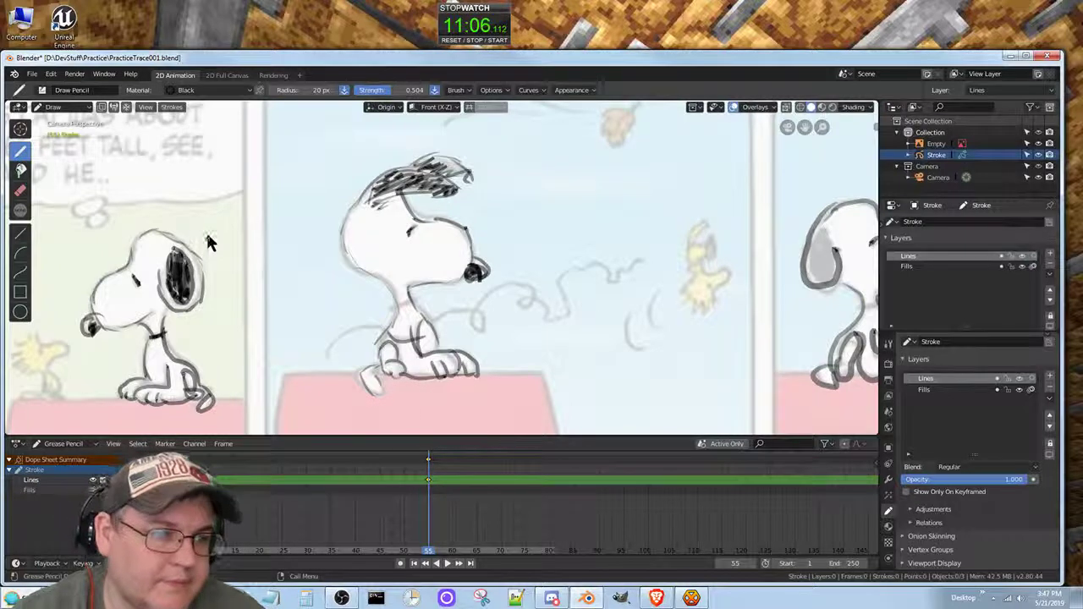
# Step: Draw short strokes beside the back of Snoopy's head in the second row's first panel and erase them
pyautogui.moveTo(173, 228)
pyautogui.mouseDown()
pyautogui.moveTo(193, 237)
pyautogui.moveTo(210, 279)
pyautogui.mouseUp()
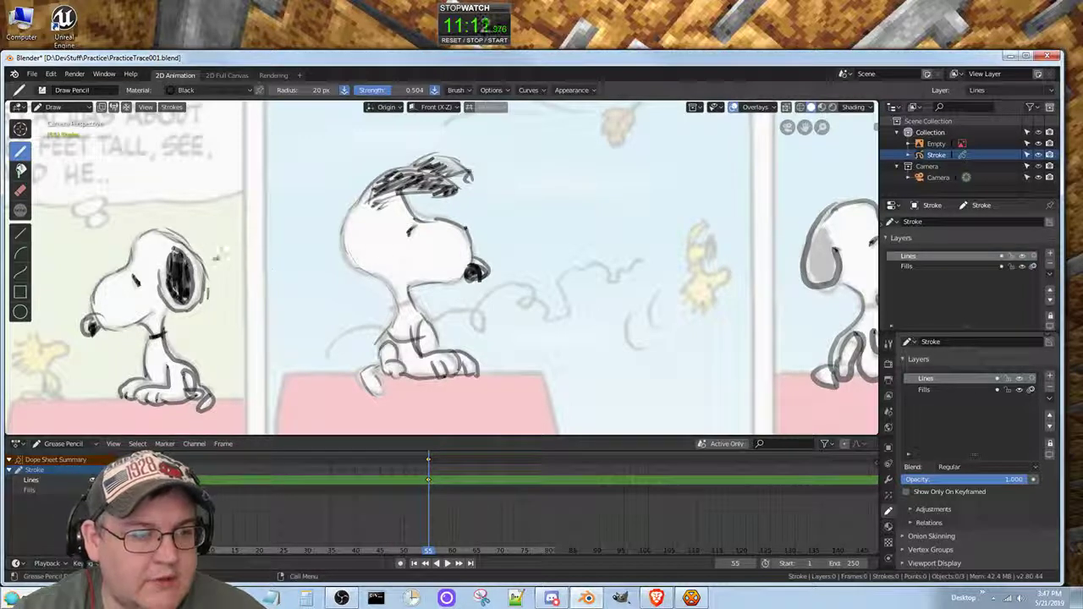
pyautogui.moveTo(218, 251)
pyautogui.keyDown('ctrl'); pyautogui.mouseDown()
pyautogui.moveTo(199, 206)
pyautogui.moveTo(238, 270)
pyautogui.moveTo(223, 298)
pyautogui.mouseUp(); pyautogui.keyUp('ctrl')
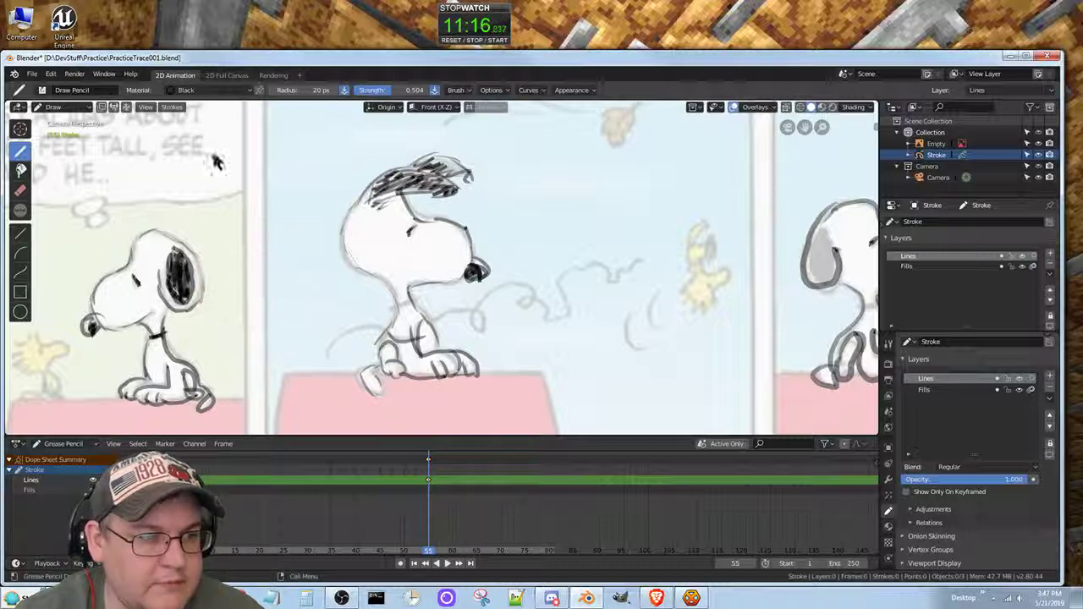
pyautogui.moveTo(133, 252)
pyautogui.mouseDown()
pyautogui.moveTo(161, 233)
pyautogui.moveTo(202, 275)
pyautogui.mouseUp()
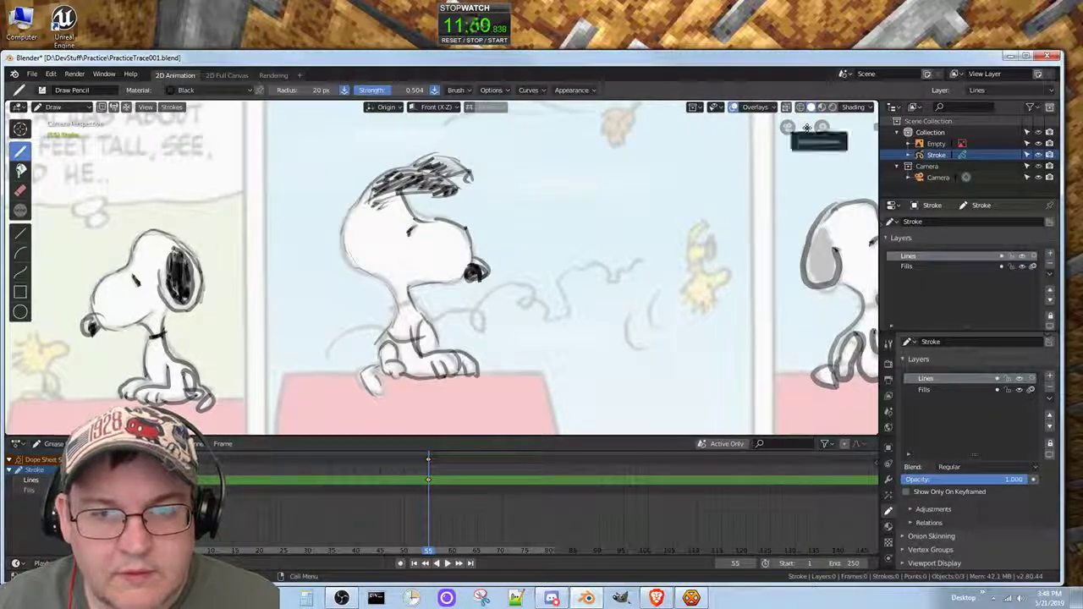
# Step: Switch to Object Mode, select the reference image's Empty and set its transparency to 0
pyautogui.moveTo(820, 127)
pyautogui.mouseDown()
pyautogui.moveTo(808, 255)
pyautogui.moveTo(810, 245)
pyautogui.mouseUp()
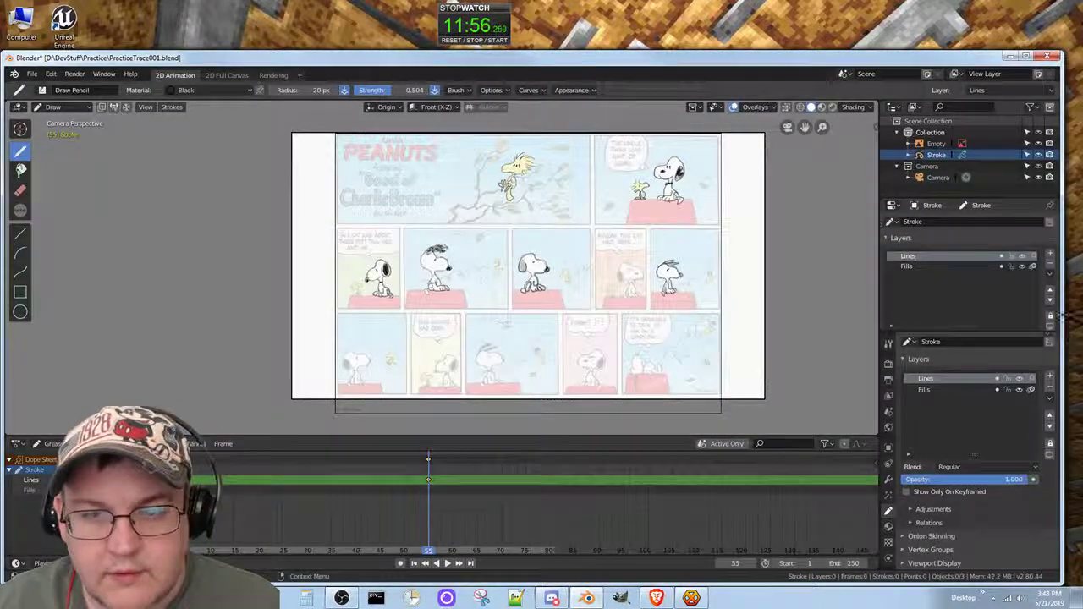
pyautogui.doubleClick(935, 146)
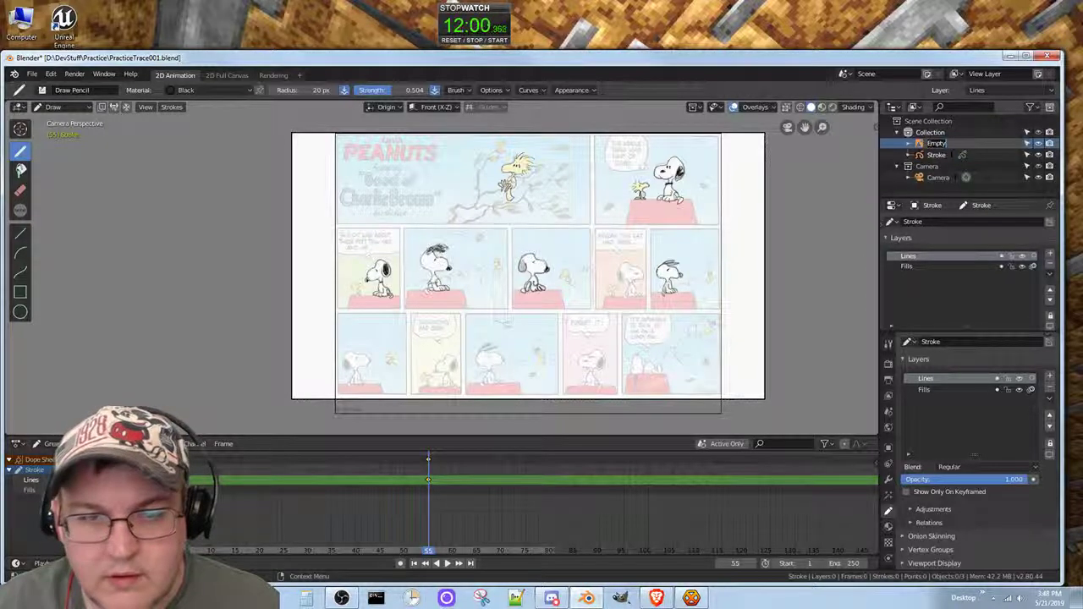
pyautogui.click(53, 106)
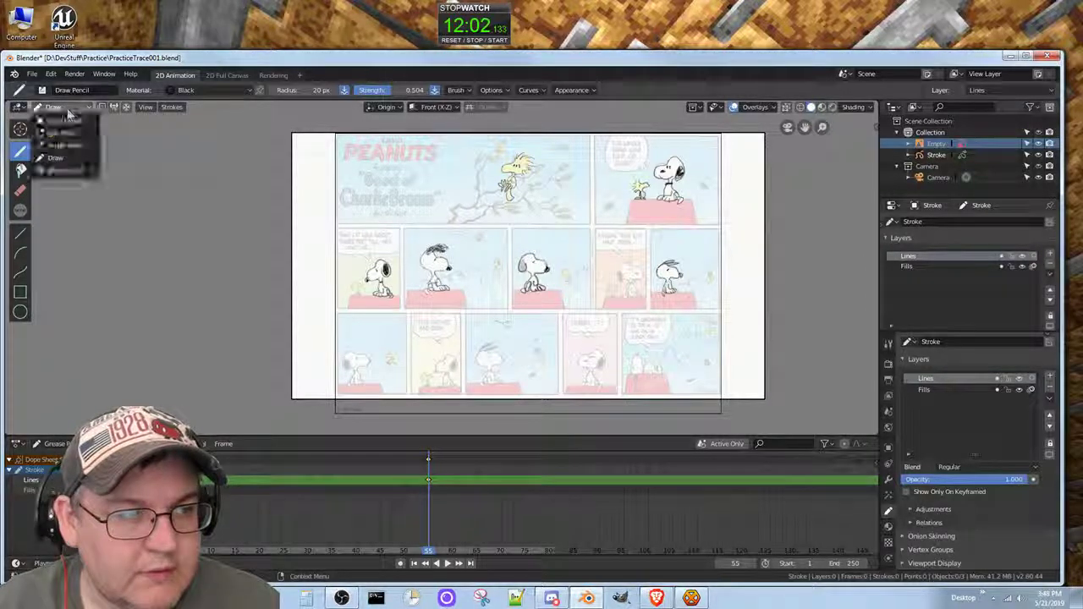
pyautogui.click(73, 122)
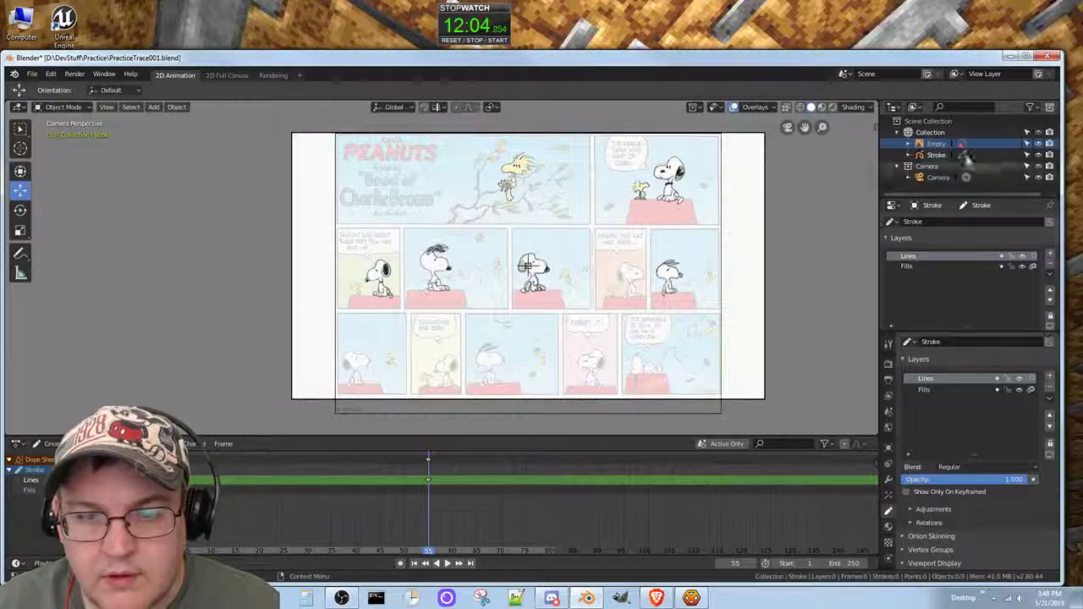
pyautogui.click(935, 145)
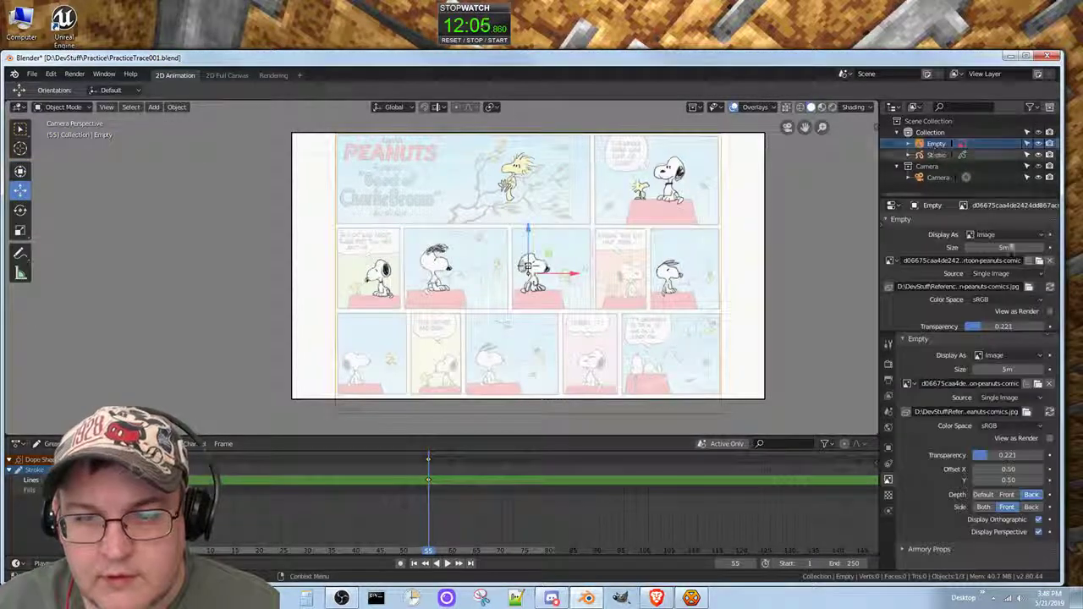
pyautogui.moveTo(978, 328); pyautogui.dragTo(951, 328)
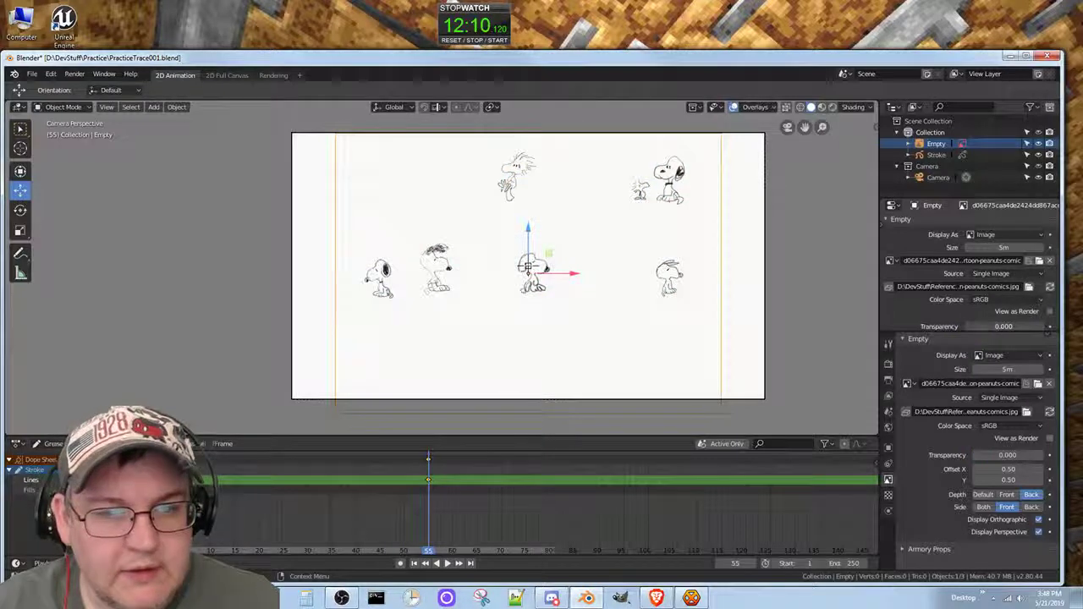
# Step: Examine the traced Snoopy drawings up close without the reference image
pyautogui.scroll(1, 478, 310)
pyautogui.scroll(1, 478, 309)
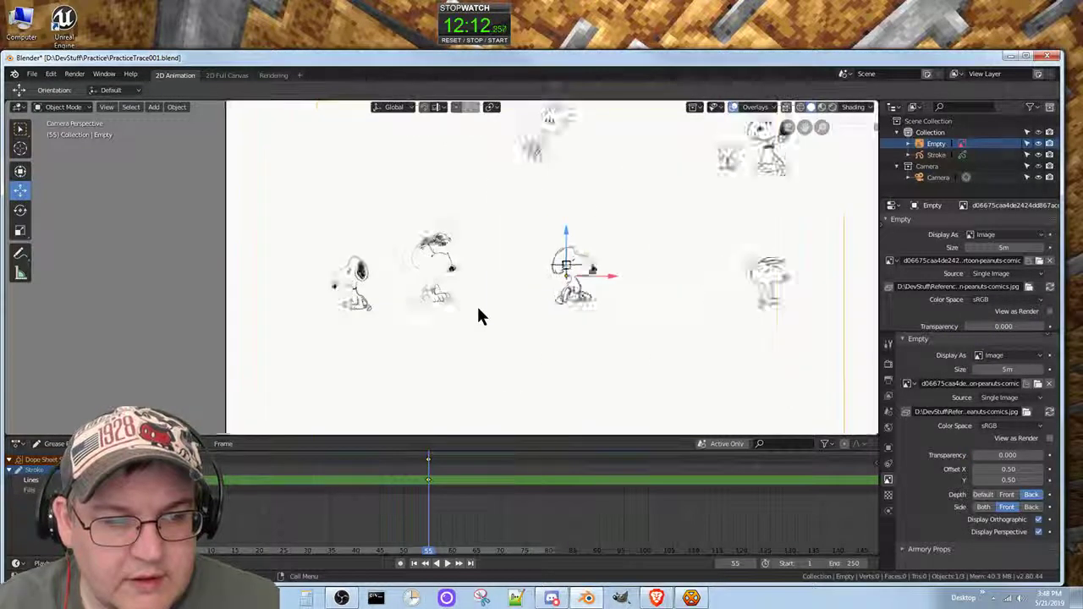
pyautogui.scroll(5, 478, 316)
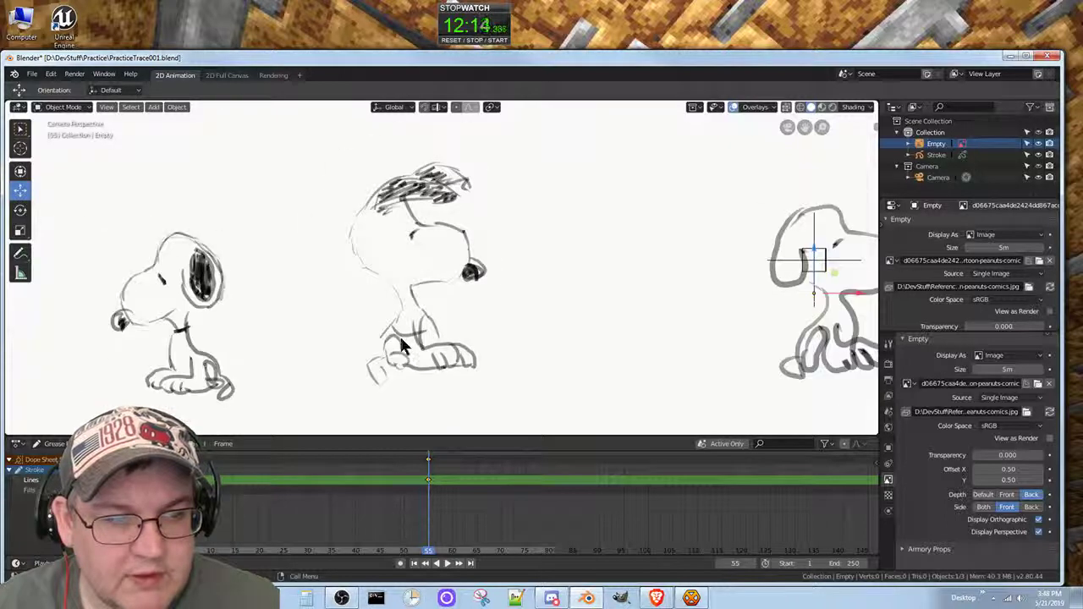
pyautogui.scroll(-4, 399, 343)
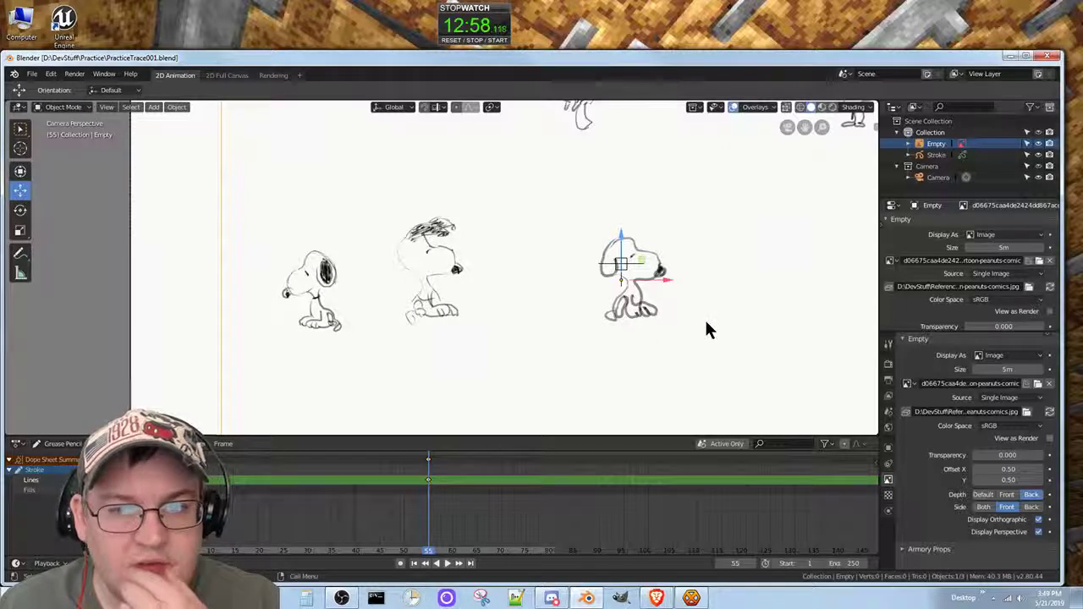
# Step: Set the reference image's transparency to 1.000, delete its Empty object and save the file
pyautogui.click(930, 147)
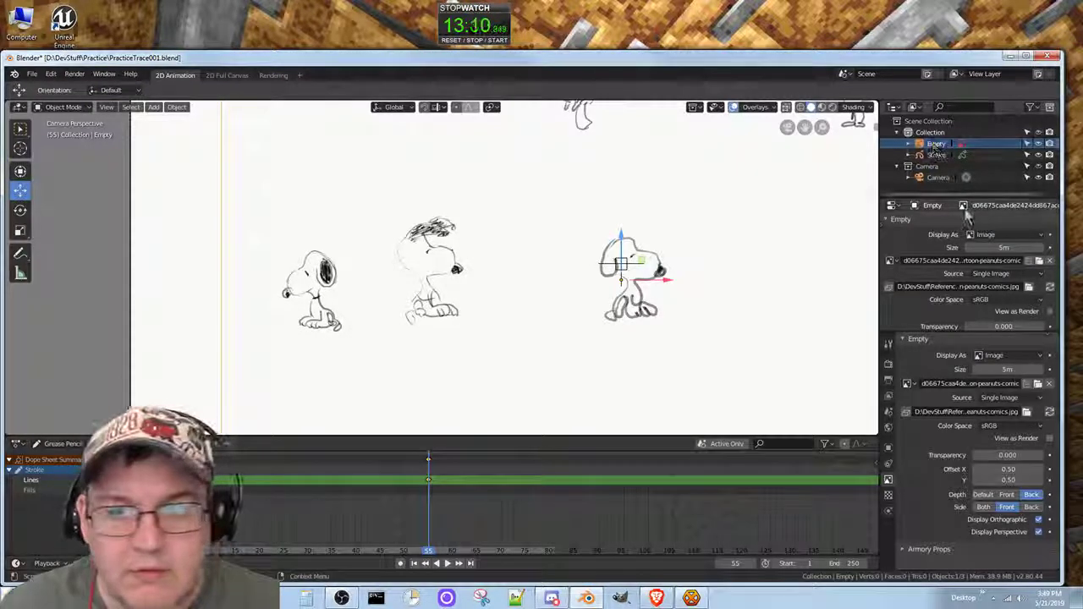
pyautogui.moveTo(974, 331); pyautogui.dragTo(1005, 327)
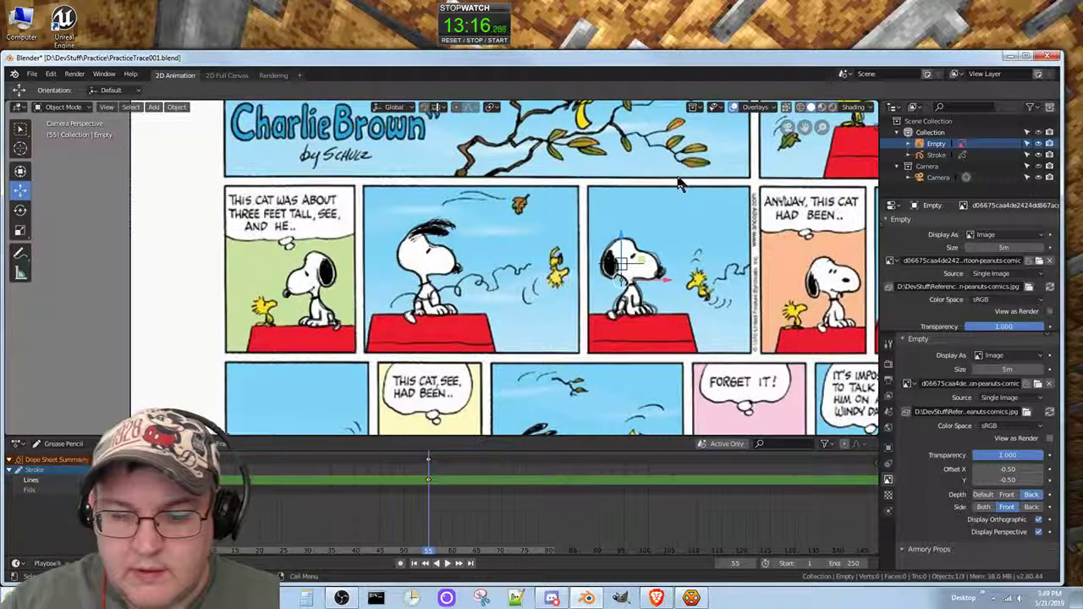
pyautogui.press('Delete')
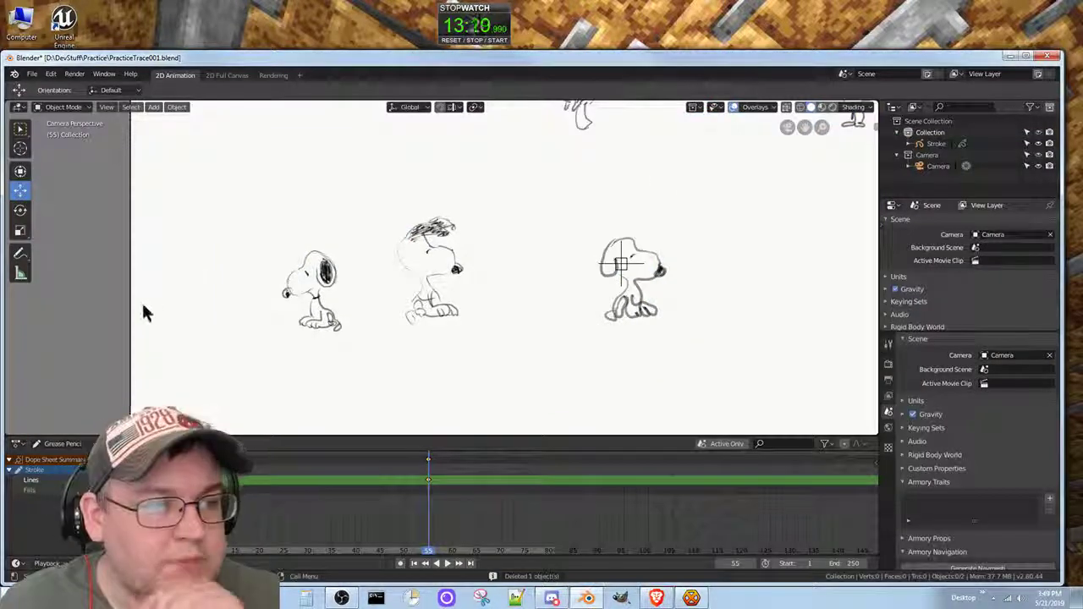
pyautogui.hotkey('ctrl', 's')
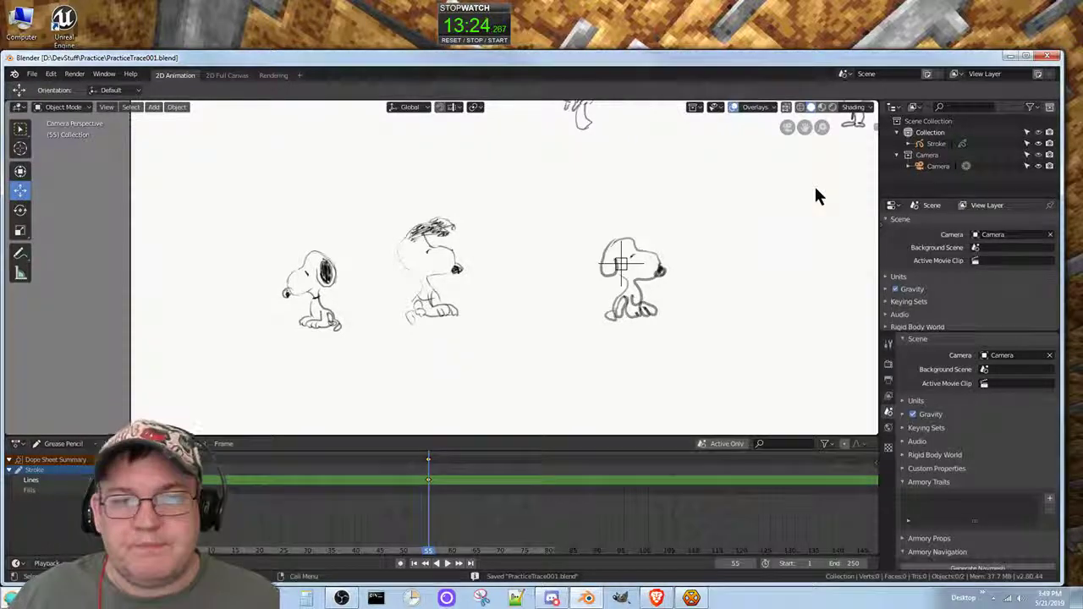
# Step: Stop the desktop stopwatch and reset it to zero
pyautogui.click(475, 40)
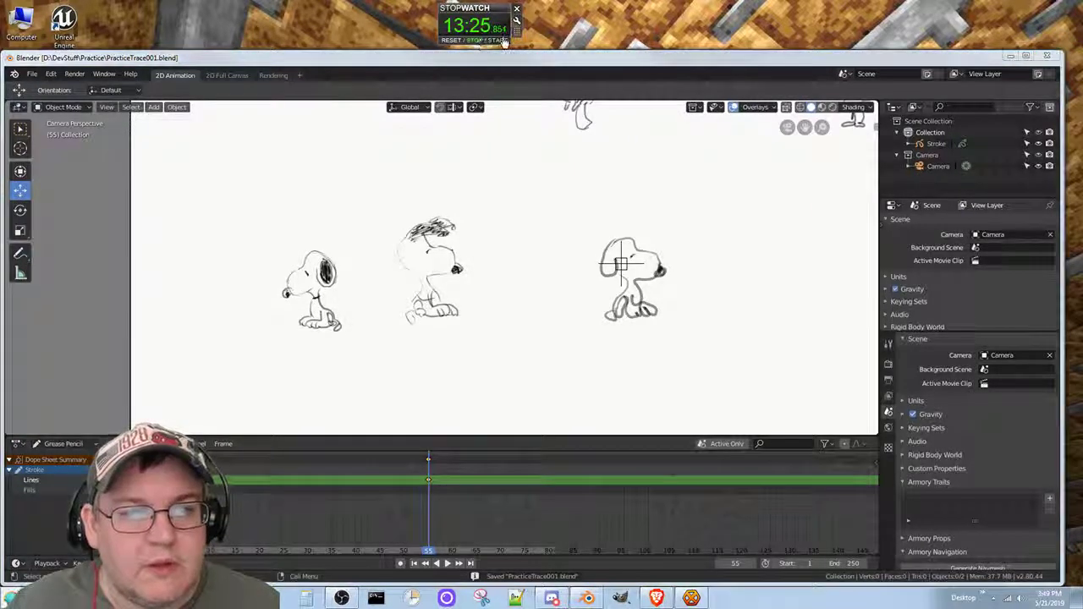
pyautogui.click(461, 41)
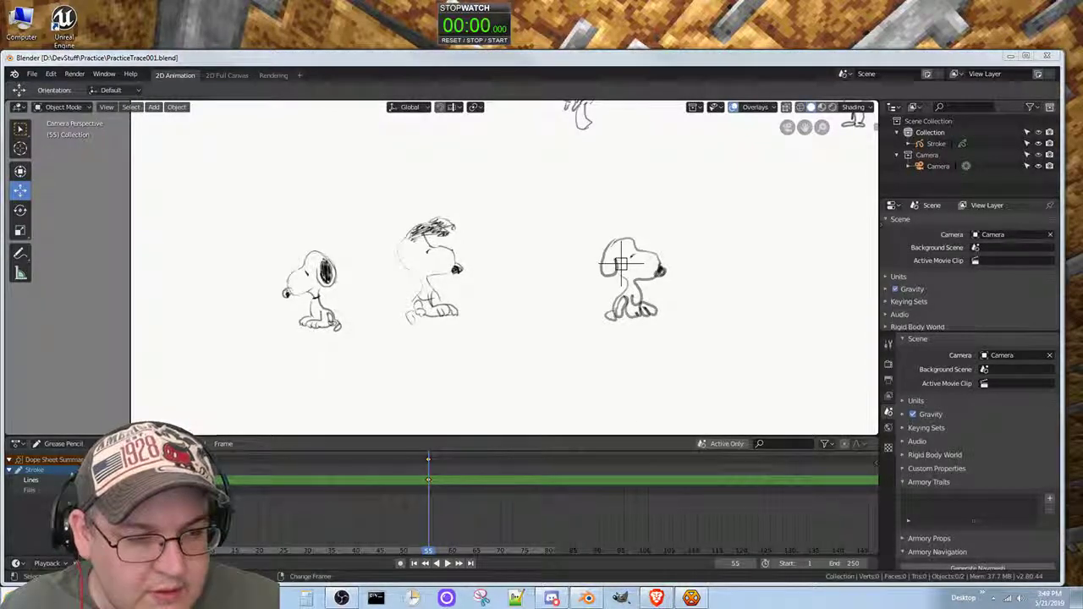
# Step: Delete the grease pencil keyframe at frame 55 and undo the deletion
pyautogui.click(507, 514)
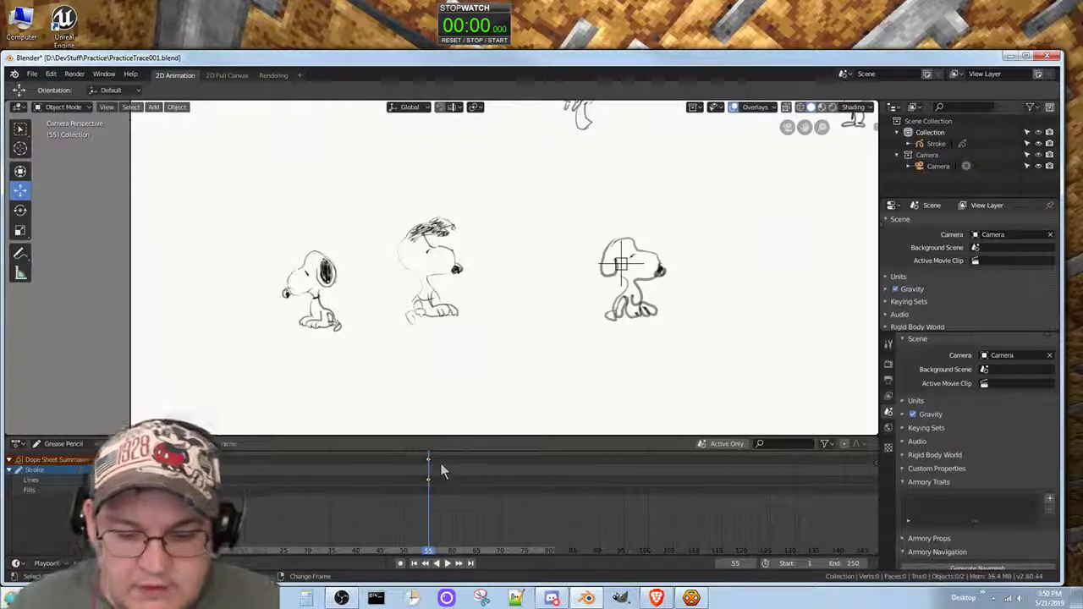
pyautogui.press('x')
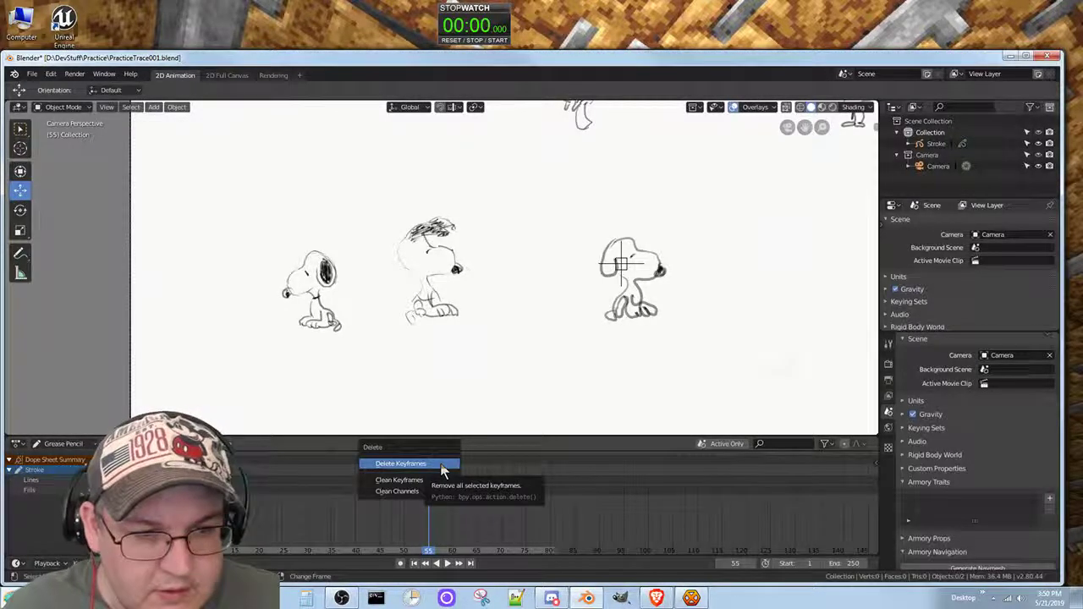
pyautogui.click(440, 465)
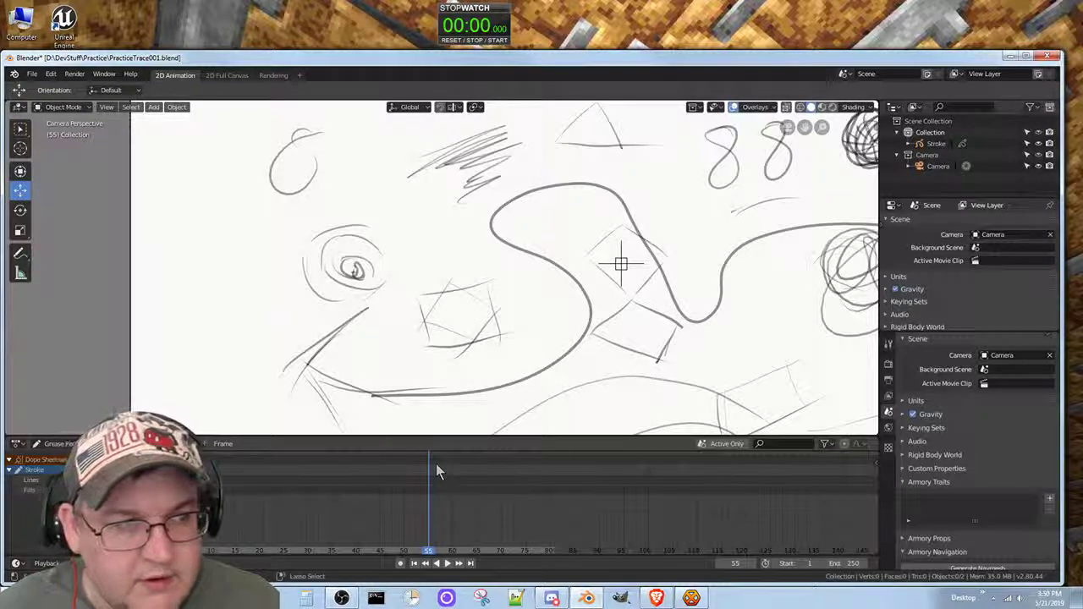
pyautogui.hotkey('ctrl', 'z')
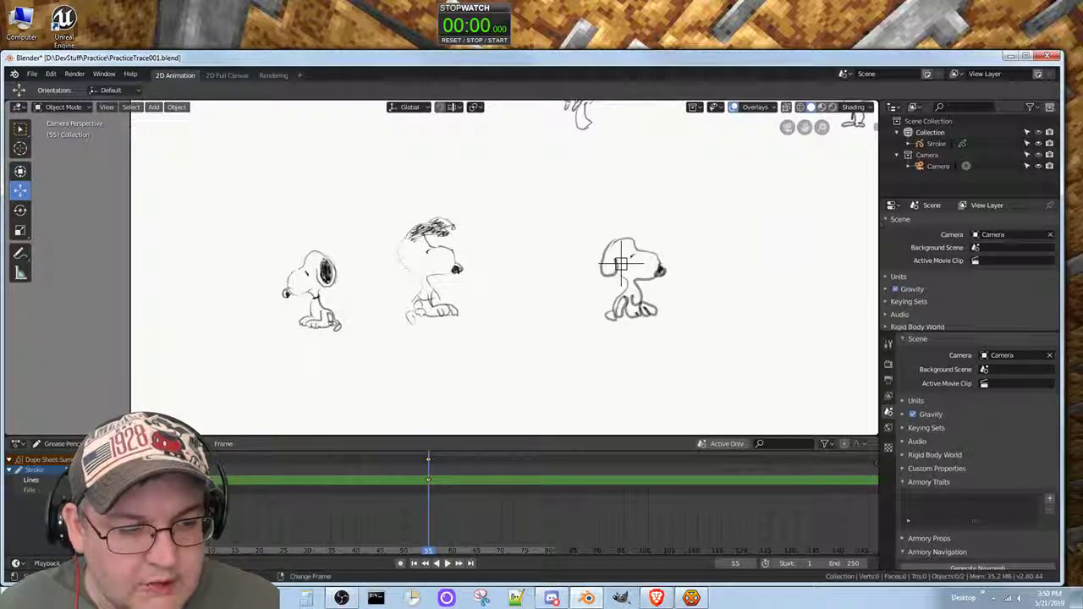
# Step: Move the tracing's keyframe from frame 55 to the start of the timeline, go to frame 1 and save the file
pyautogui.click(457, 511)
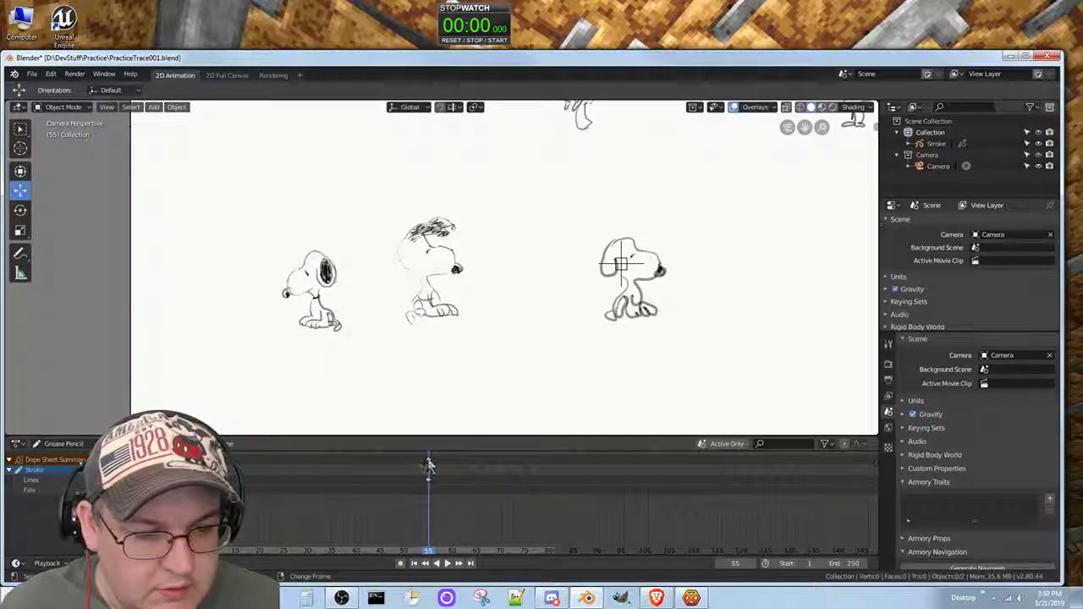
pyautogui.press('g')
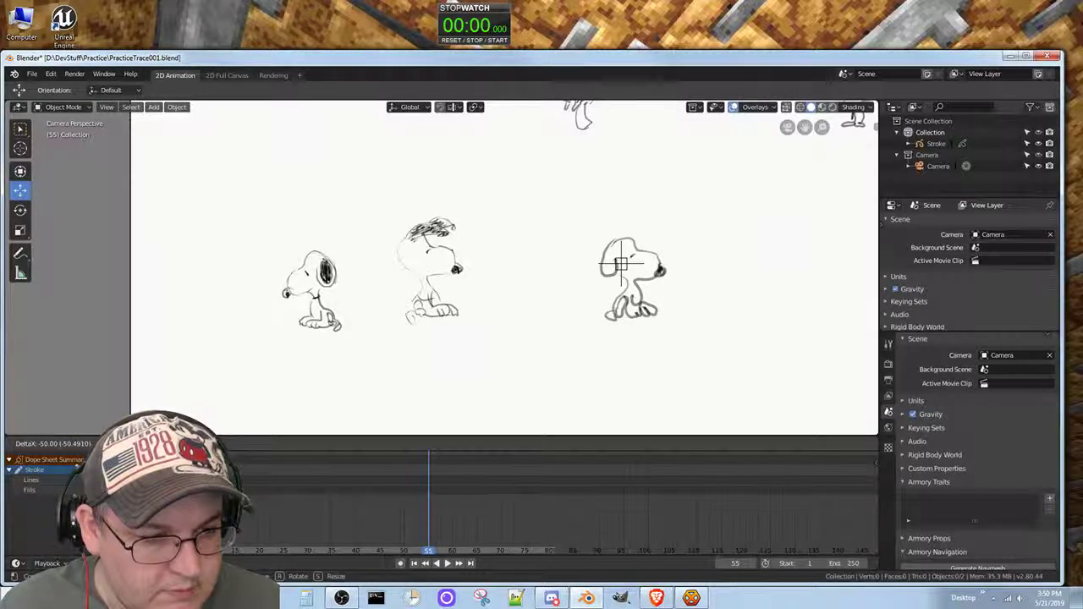
pyautogui.click(179, 516)
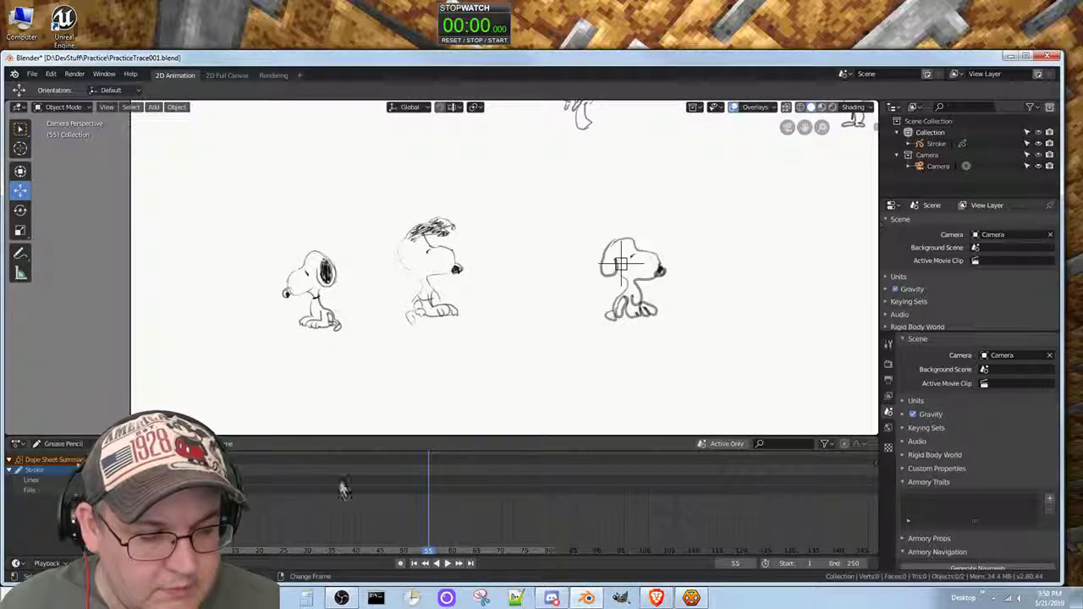
pyautogui.hotkey('shift', 'Left')
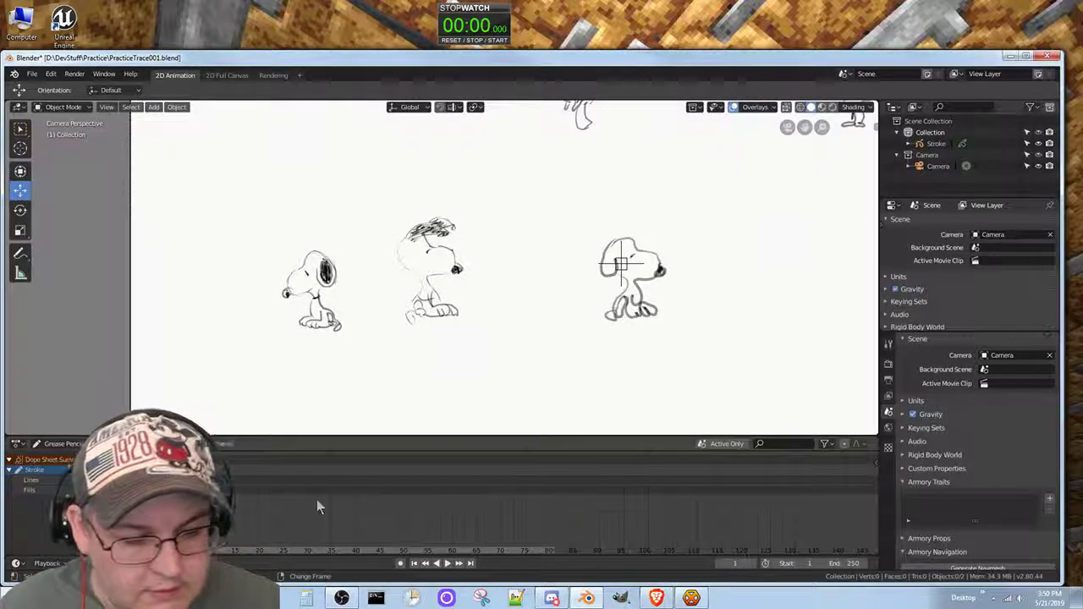
pyautogui.hotkey('ctrl', 's')
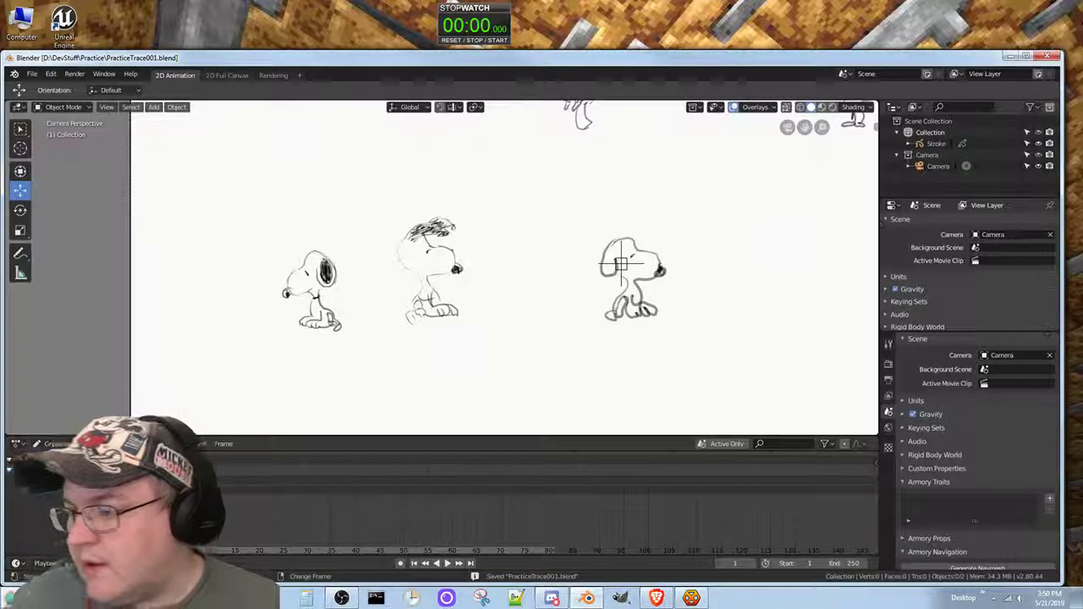